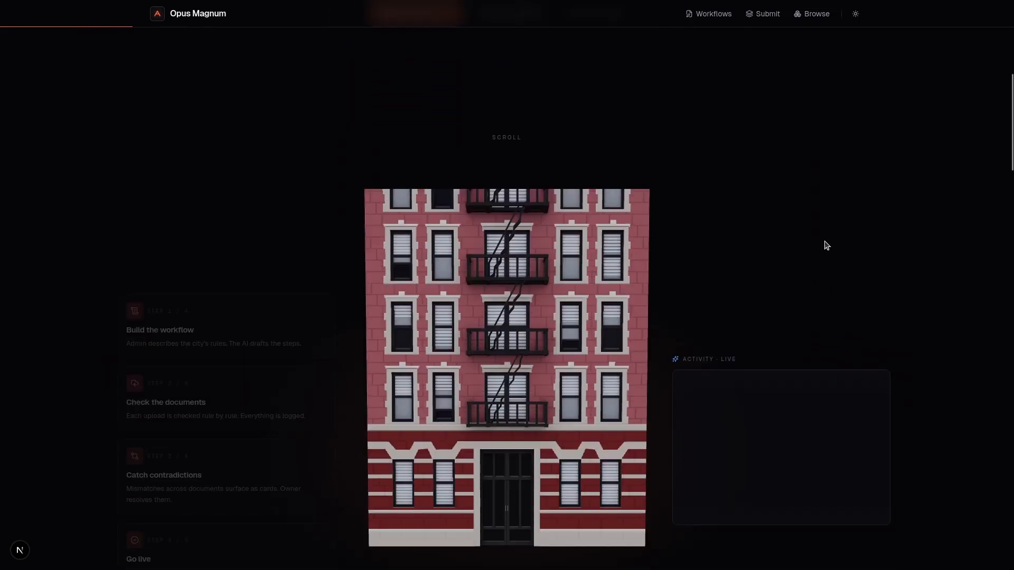
- Look through the landing page's four-step building walkthrough, live activity log and overview of step types
scroll(826, 246, "down", 1)
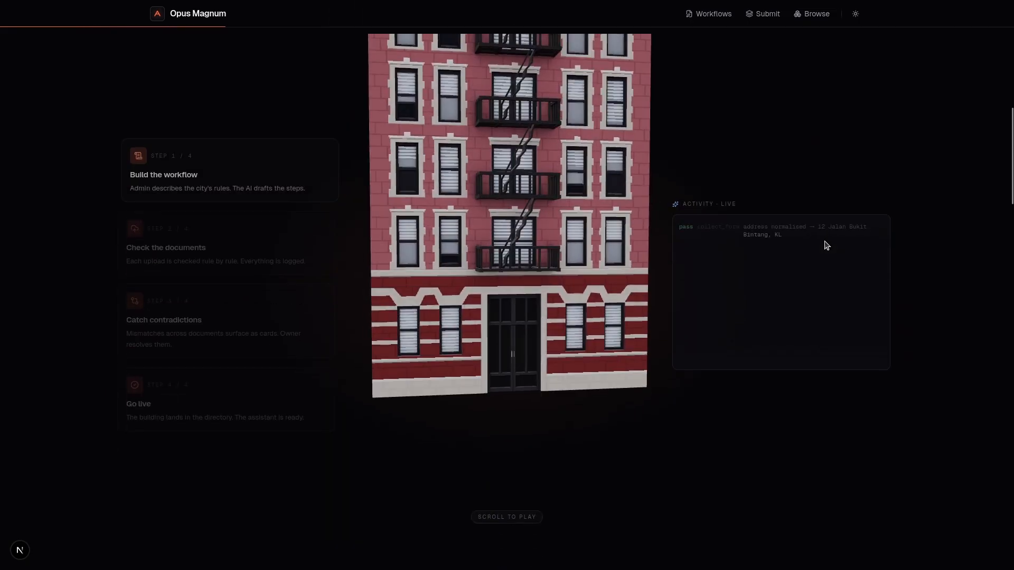
scroll(824, 241, "down", 8)
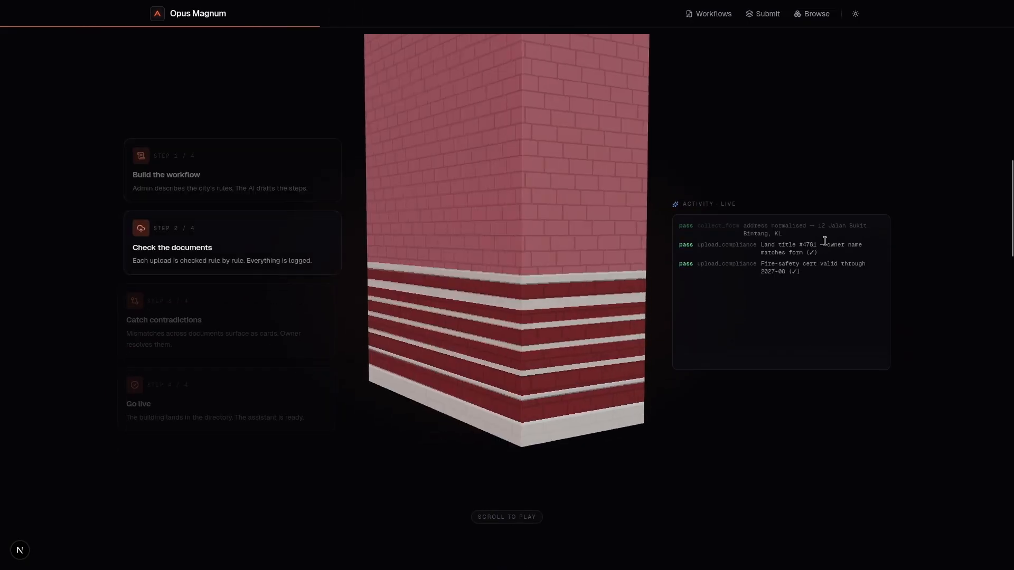
scroll(824, 240, "down", 5)
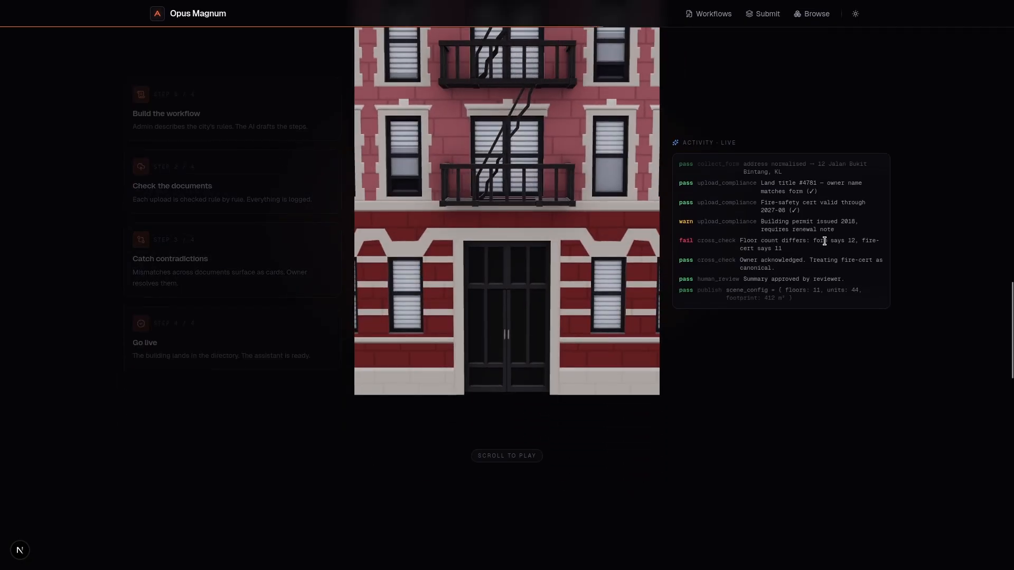
scroll(824, 240, "down", 10)
scroll(824, 241, "down", 2)
scroll(824, 241, "up", 4)
scroll(824, 241, "down", 2)
scroll(825, 241, "down", 5)
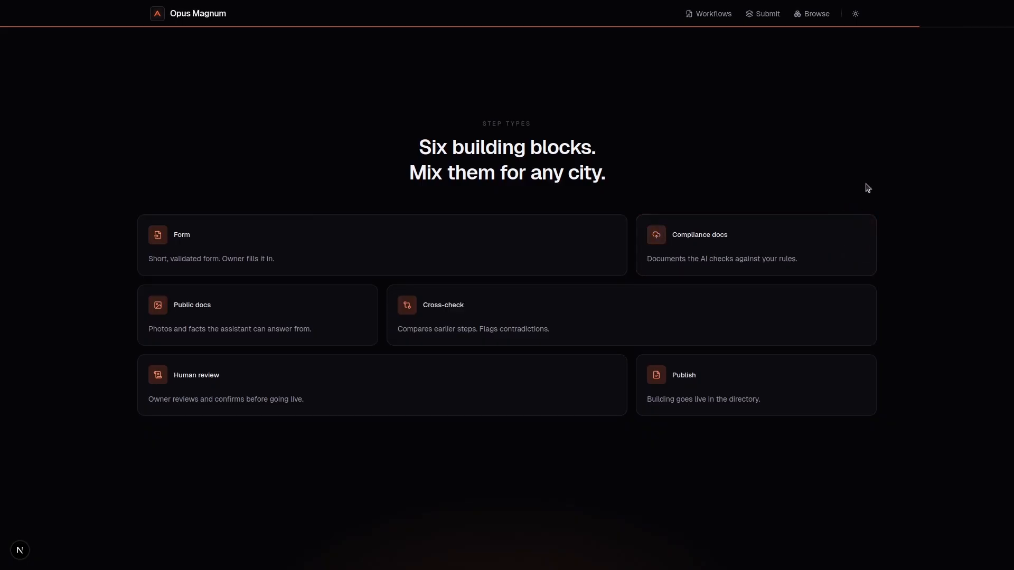
scroll(868, 188, "down", 5)
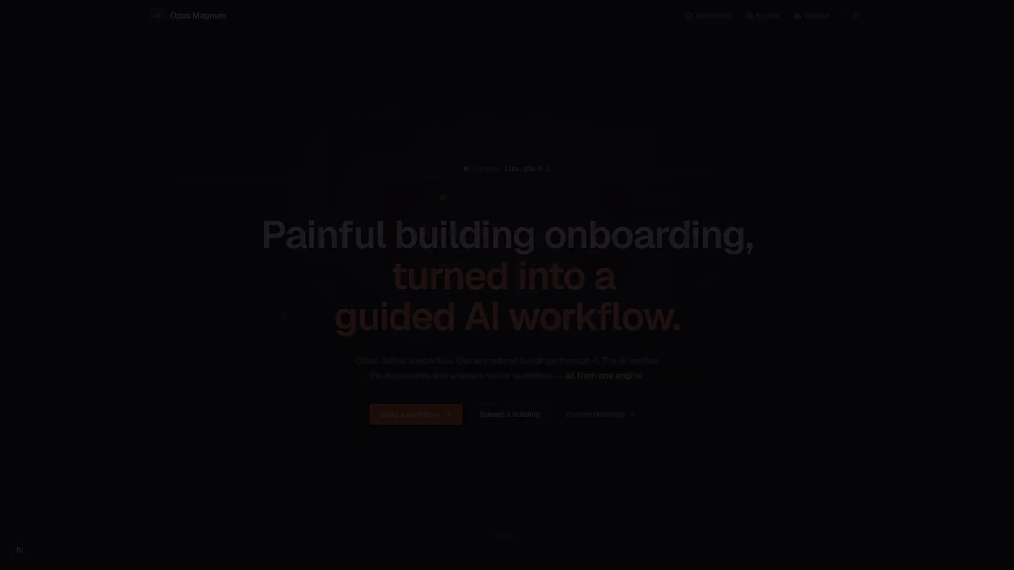
- Create a new city named Kuala Lumpur in the city workflows and open its workflow page
left_click(438, 416)
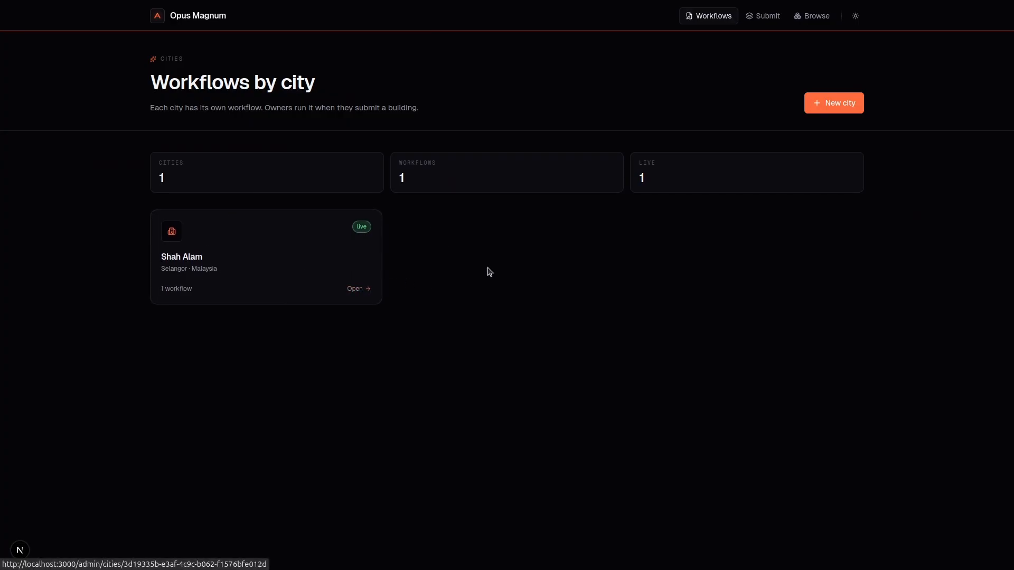
left_click(815, 111)
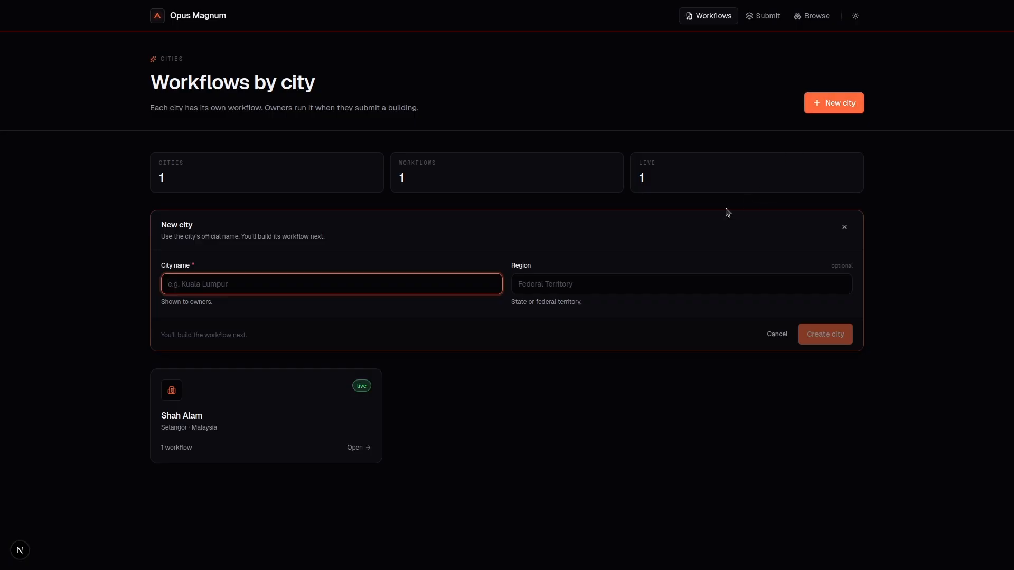
type("Kuala Lumpur")
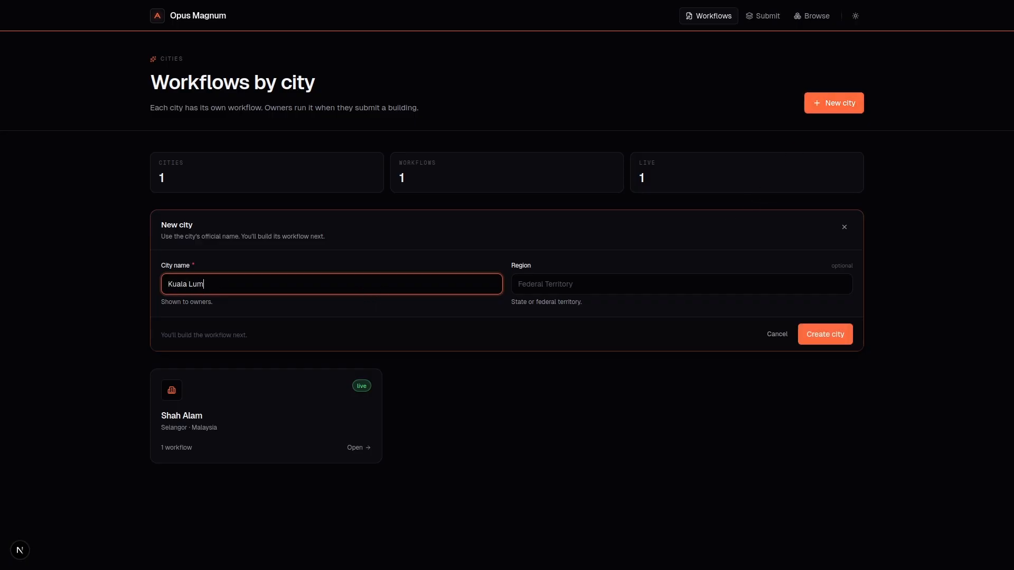
left_click(845, 342)
left_click(563, 251)
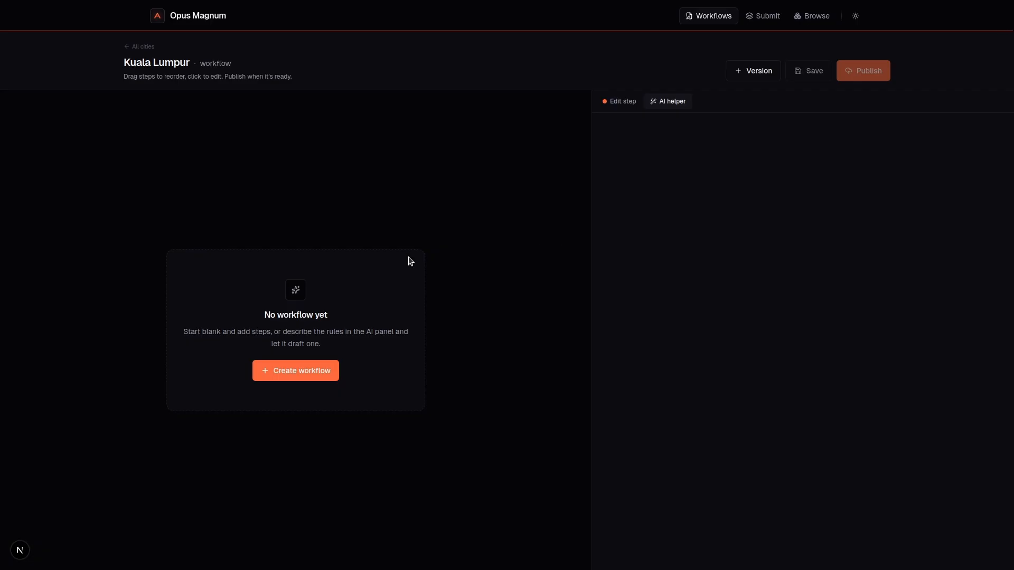
- Create a workflow for the city, keeping the suggested name "Kuala Lumpur — v1"
left_click(284, 370)
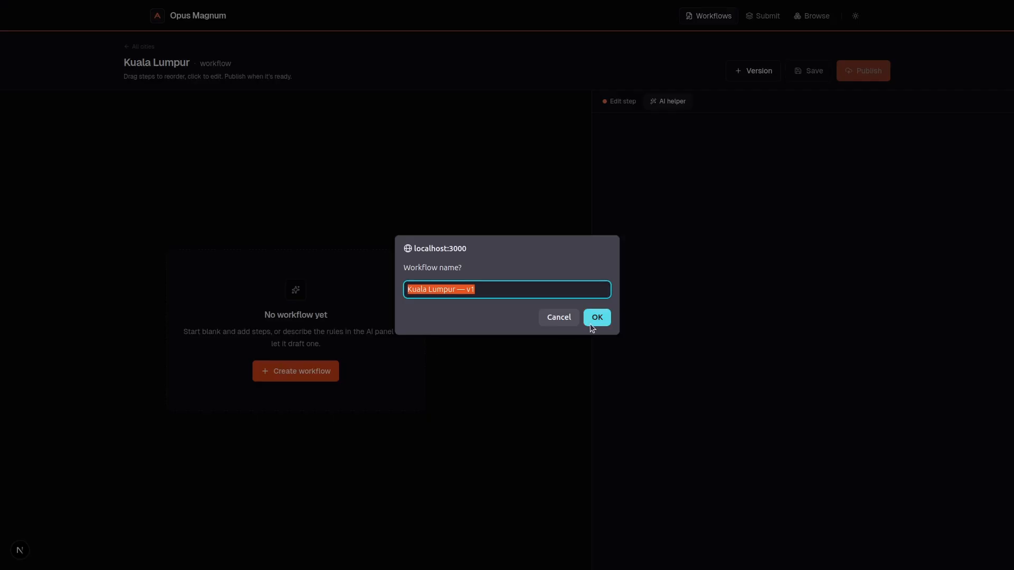
left_click(597, 318)
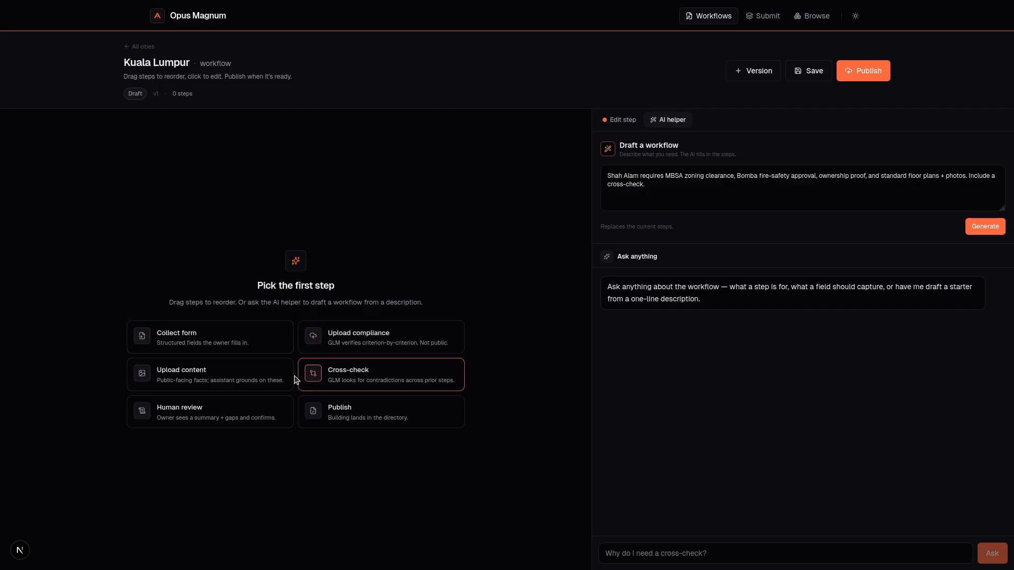
- Generate the workflow steps with the AI helper from the existing description of zoning, fire-safety, ownership, floor plan and cross-check requirements
left_click_drag(626, 142, 680, 143)
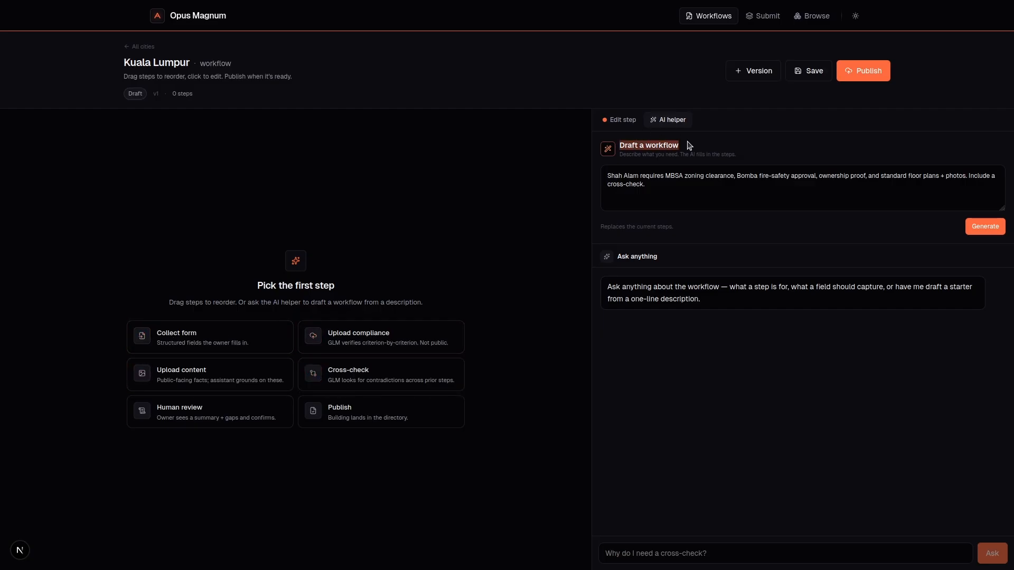
left_click(686, 153)
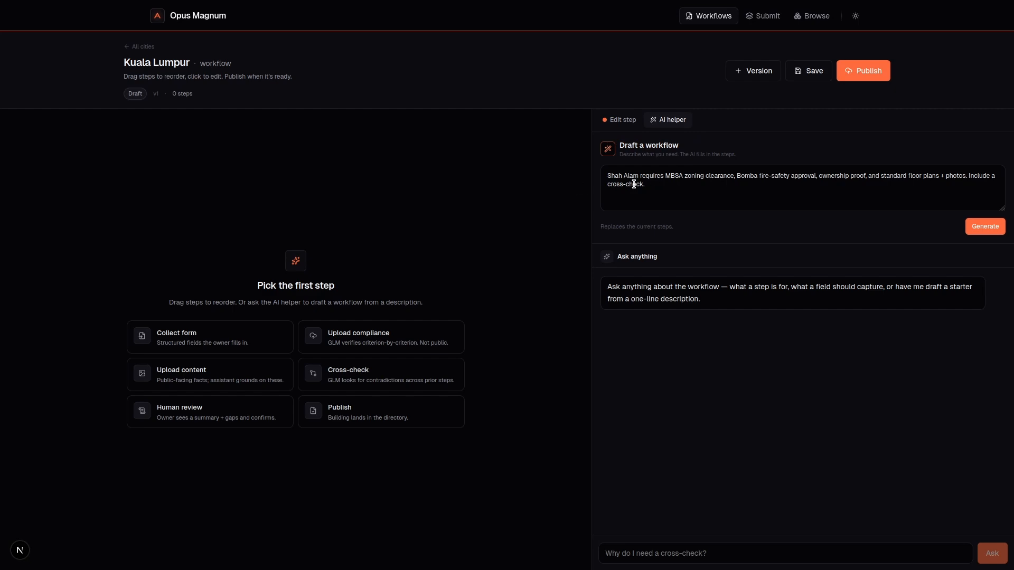
left_click(791, 190)
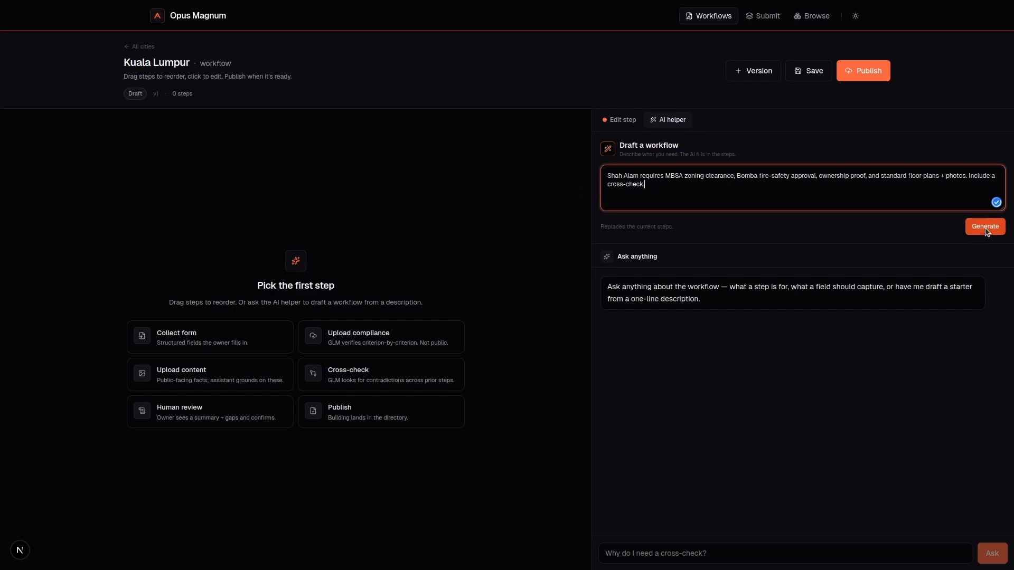
left_click(985, 226)
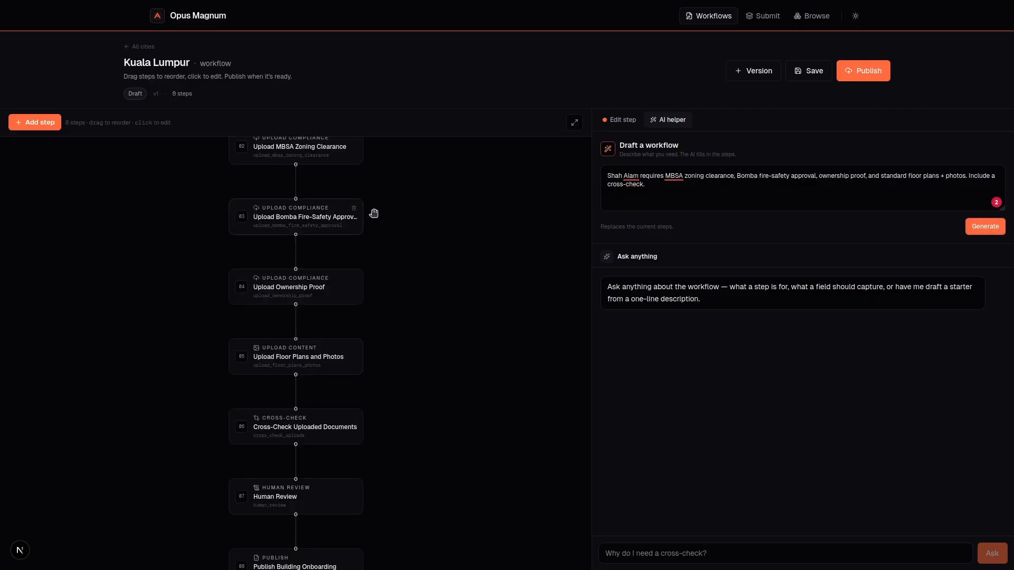
- Try shifting the Upload Bomba Fire-Safety Approval step sideways out of the chain and look over the whole workflow
left_click_drag(323, 217, 258, 216)
scroll(403, 232, "up", 4)
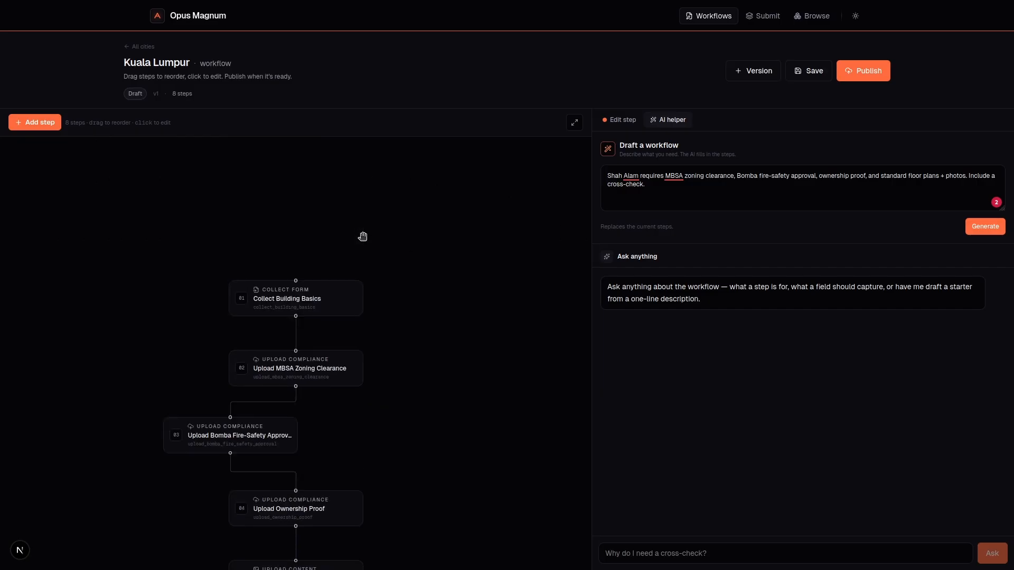
scroll(376, 238, "down", 7)
scroll(375, 238, "up", 8)
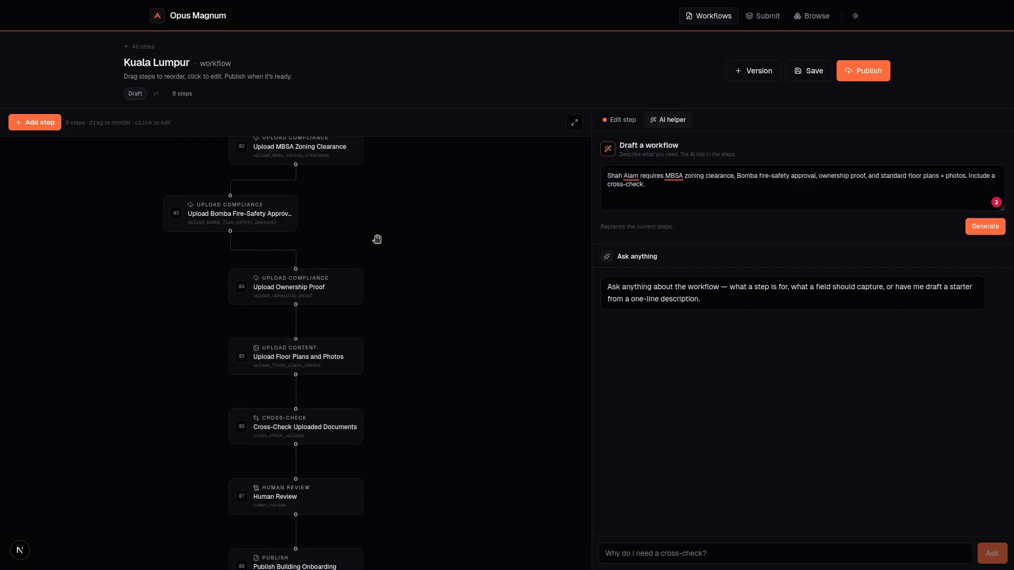
- Inspect the settings of the Collect Building Basics, MBSA Zoning Clearance, Bomba Fire-Safety Approval and Ownership Proof steps one after another
left_click(340, 235)
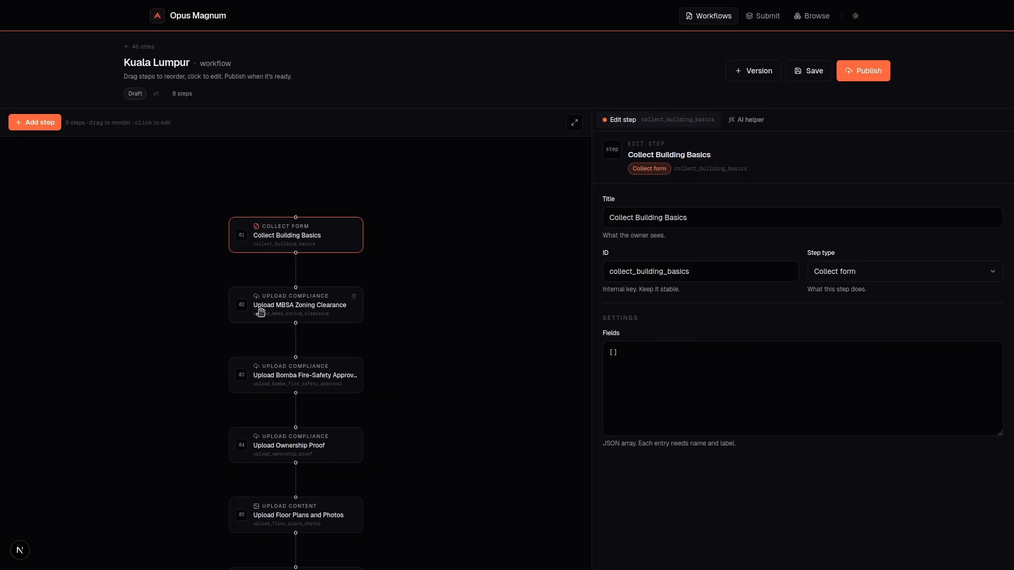
left_click(261, 317)
left_click(267, 368)
left_click(295, 440)
left_click(54, 126)
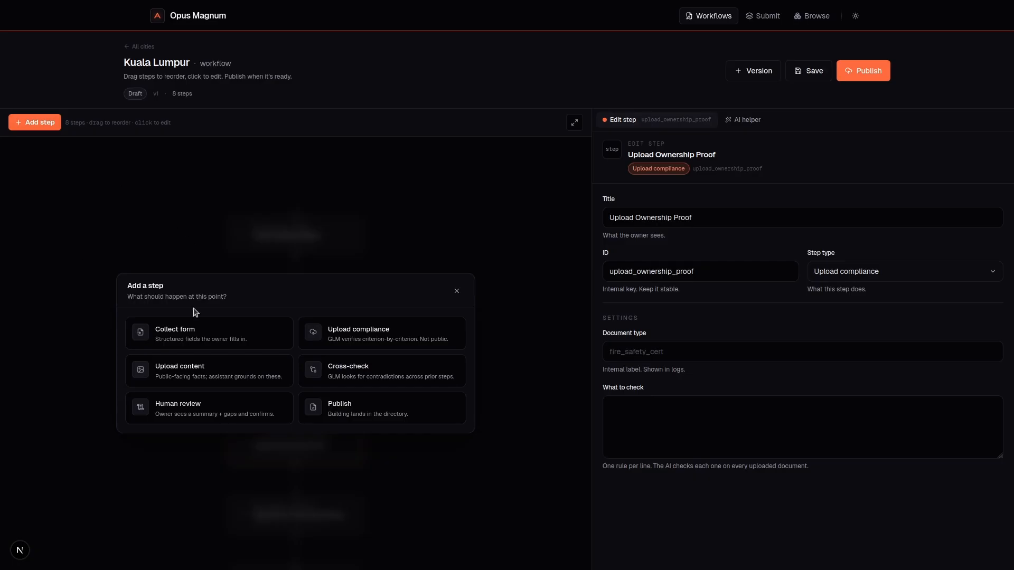
left_click(457, 291)
left_click(446, 290)
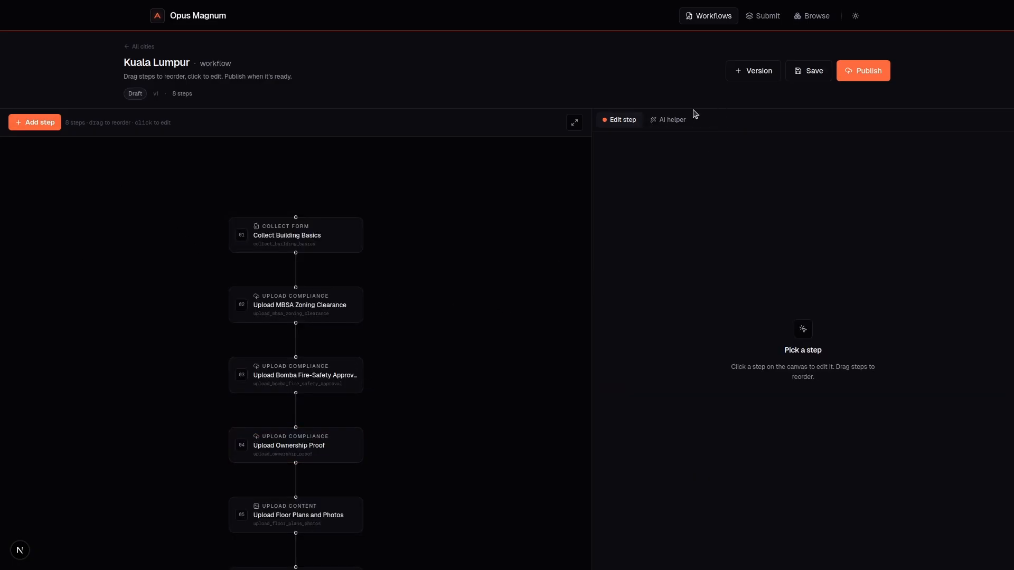
- Ask the AI helper "what is collect building basics block for?"
left_click(679, 121)
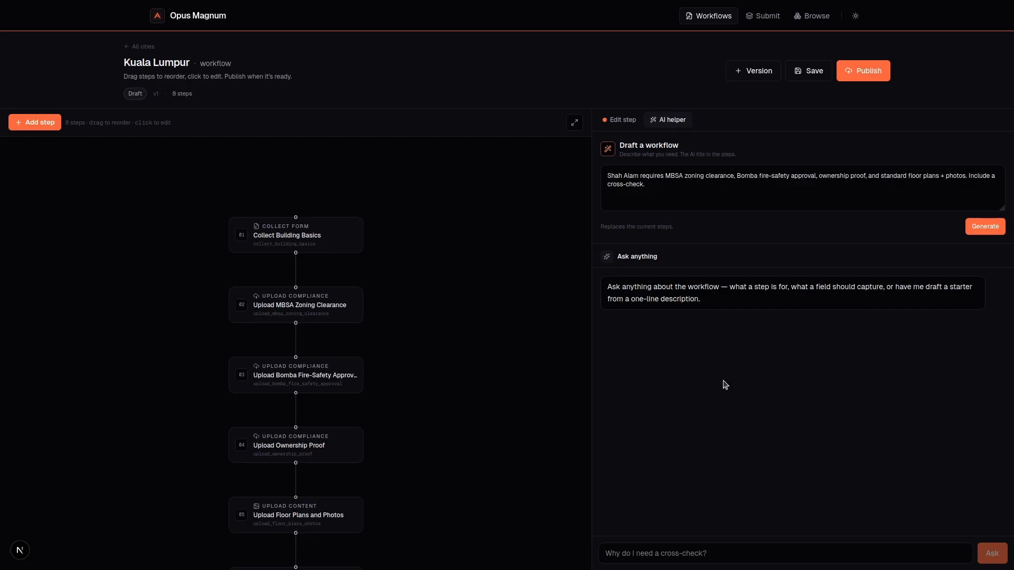
left_click(675, 562)
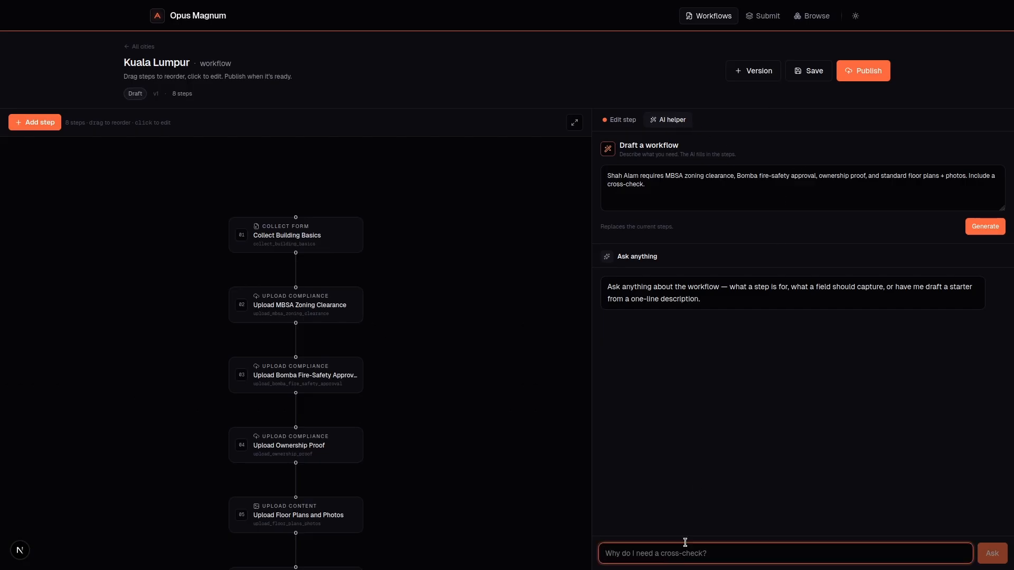
type("w")
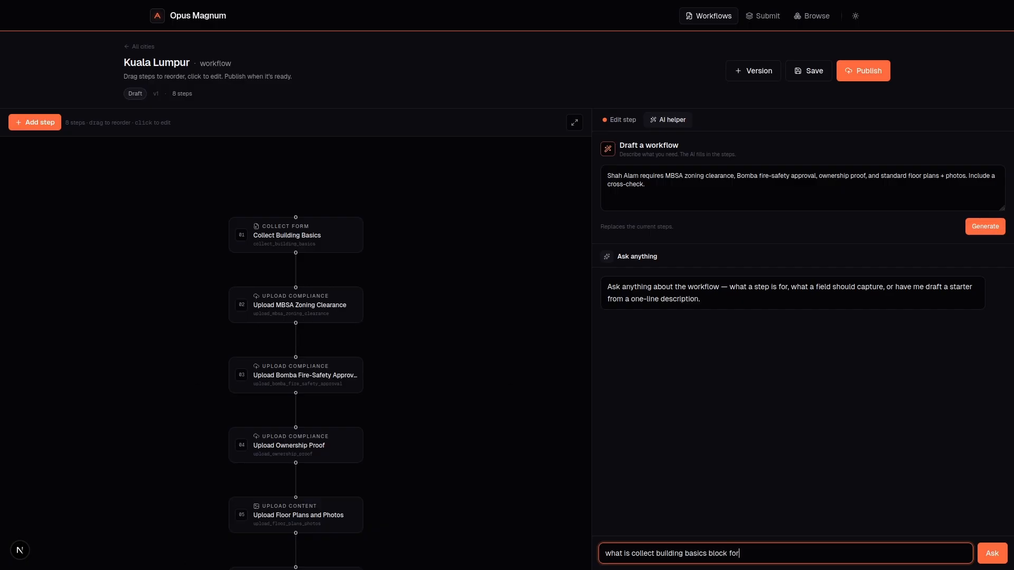
type("?")
key("Return")
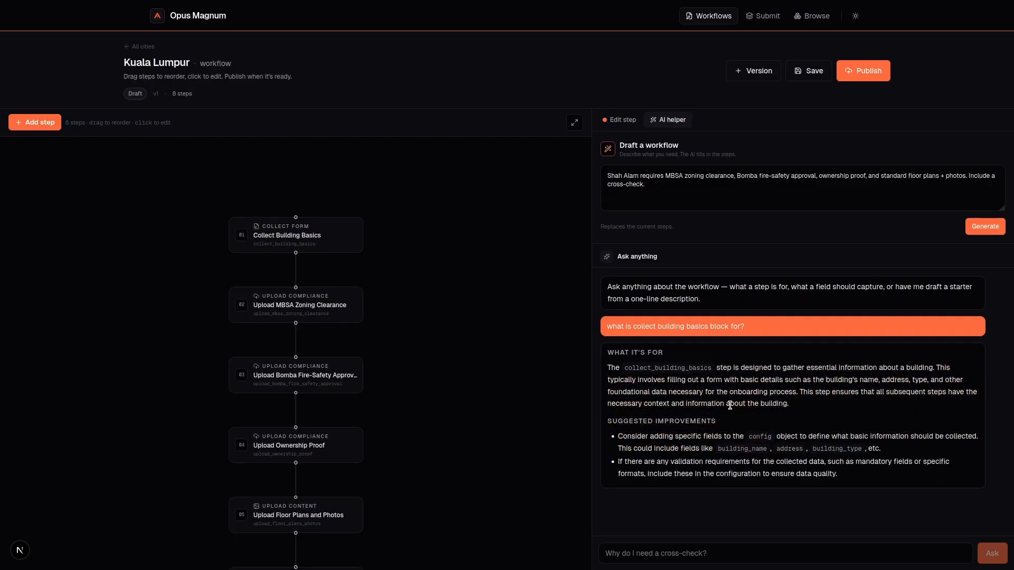
- Publish the Kuala Lumpur workflow and return to the home page
left_click(852, 77)
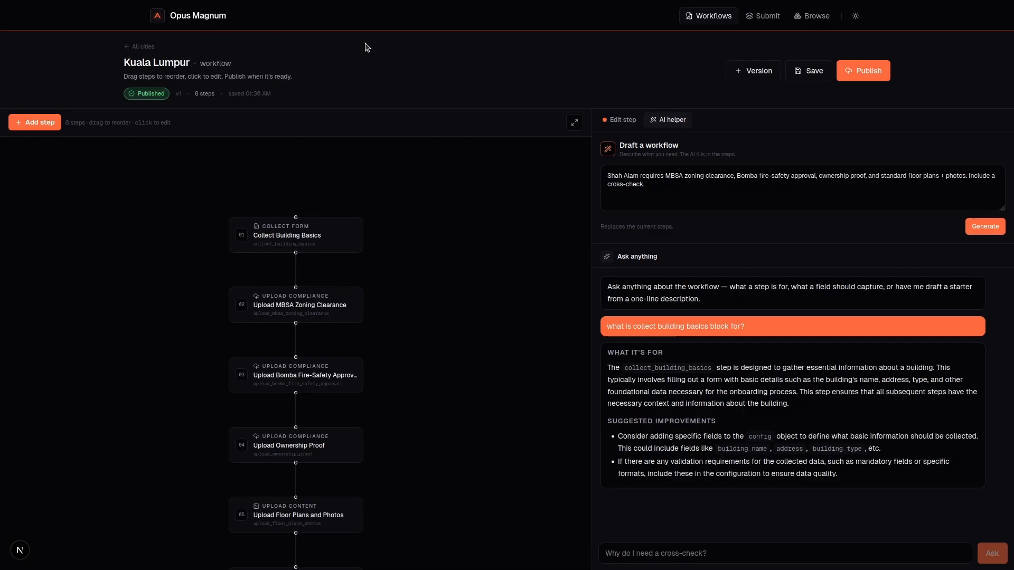
left_click(178, 21)
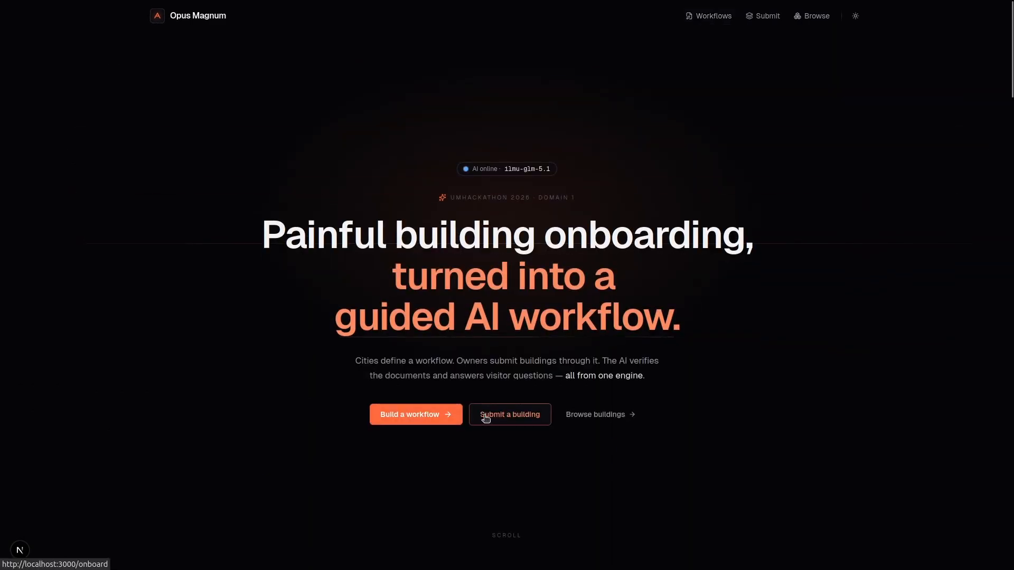
- Start a new building submission for Shah Alam, Selangor, Malaysia, with the building name Menara and its street address
left_click(514, 417)
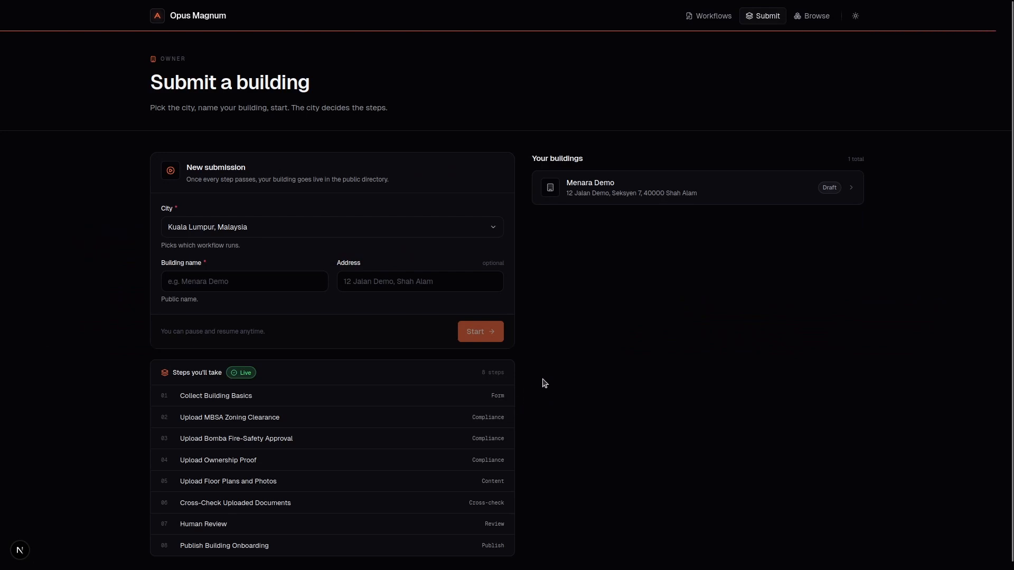
left_click(285, 228)
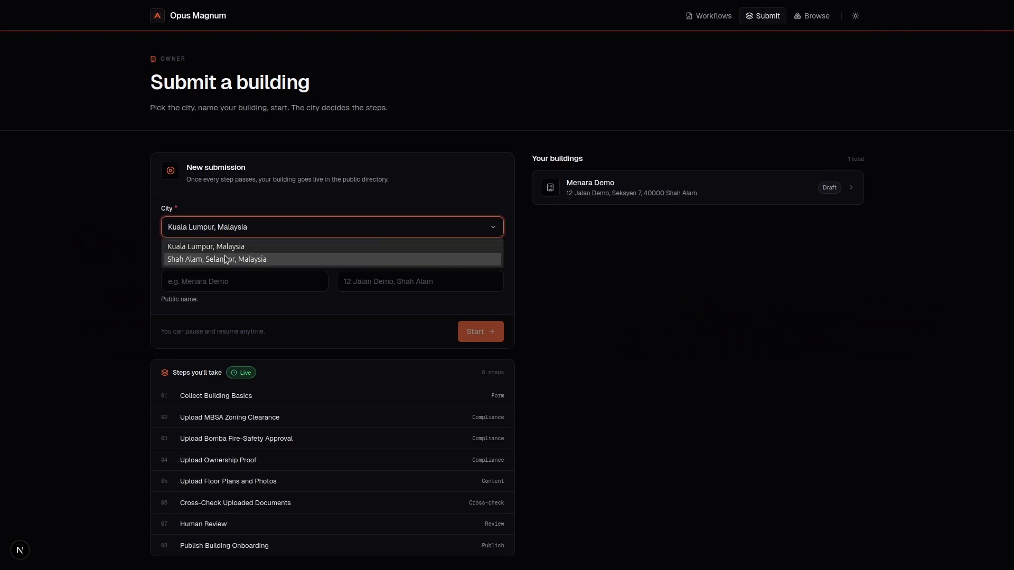
left_click(245, 259)
left_click(195, 281)
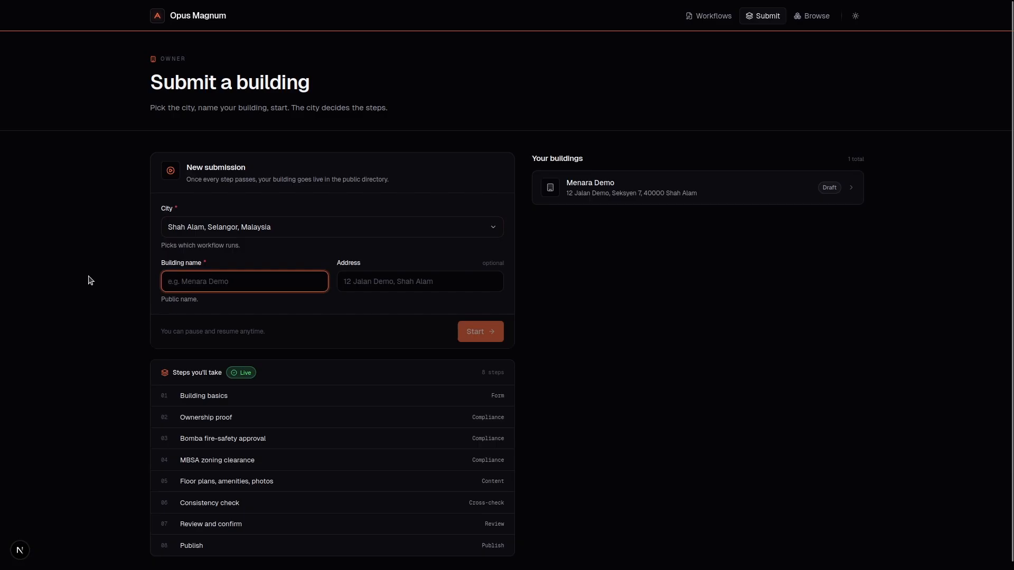
type("Menara")
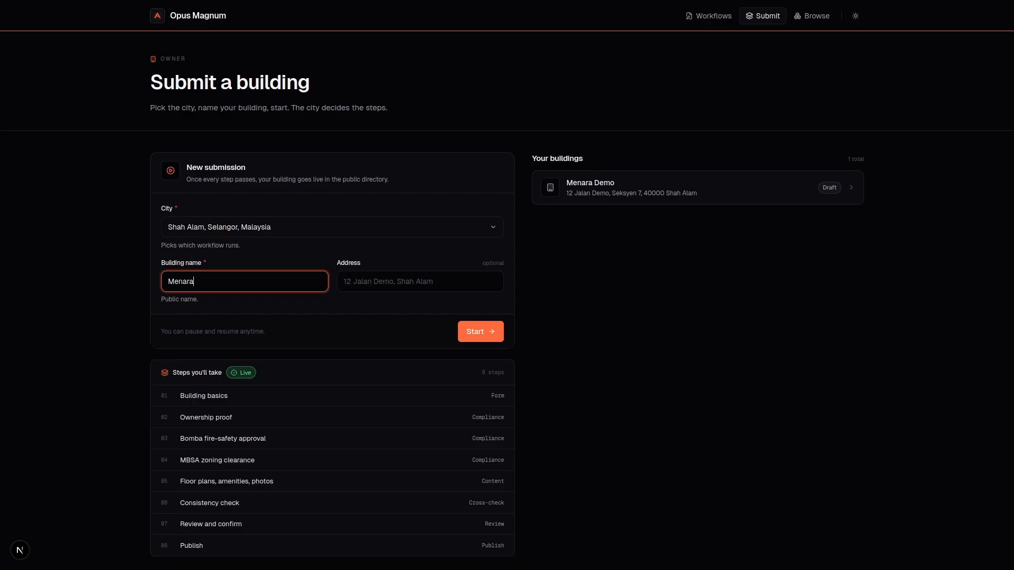
left_click(404, 287)
type("12 Jalan")
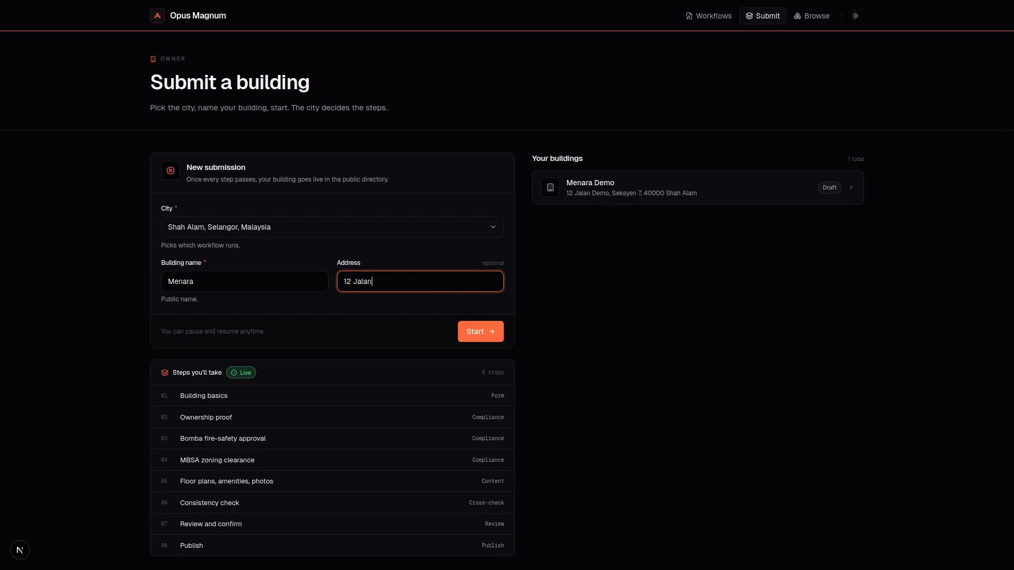
left_click(498, 338)
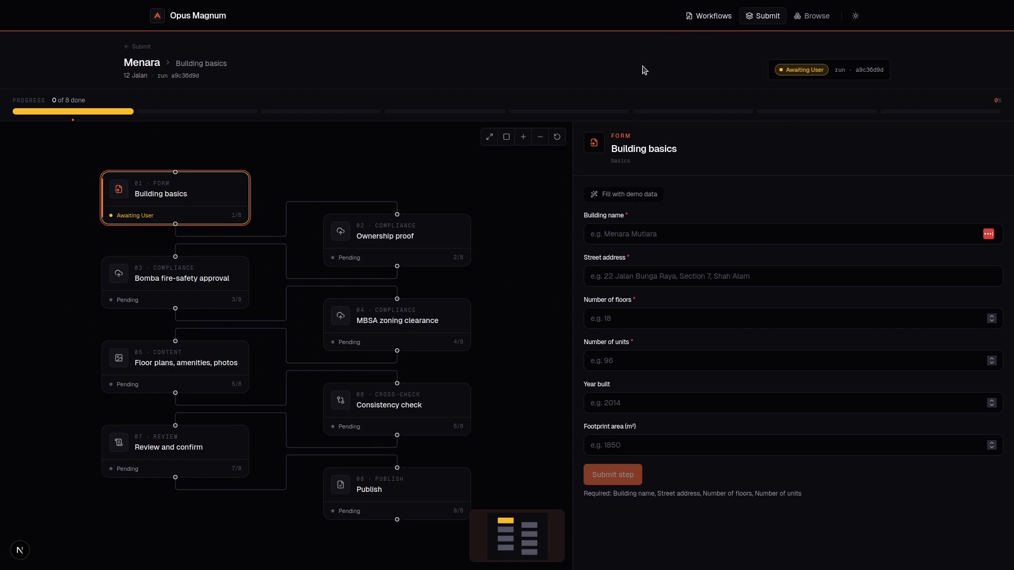
- Fill the Building basics form with the demo data and submit the step
left_click_drag(63, 378, 72, 355)
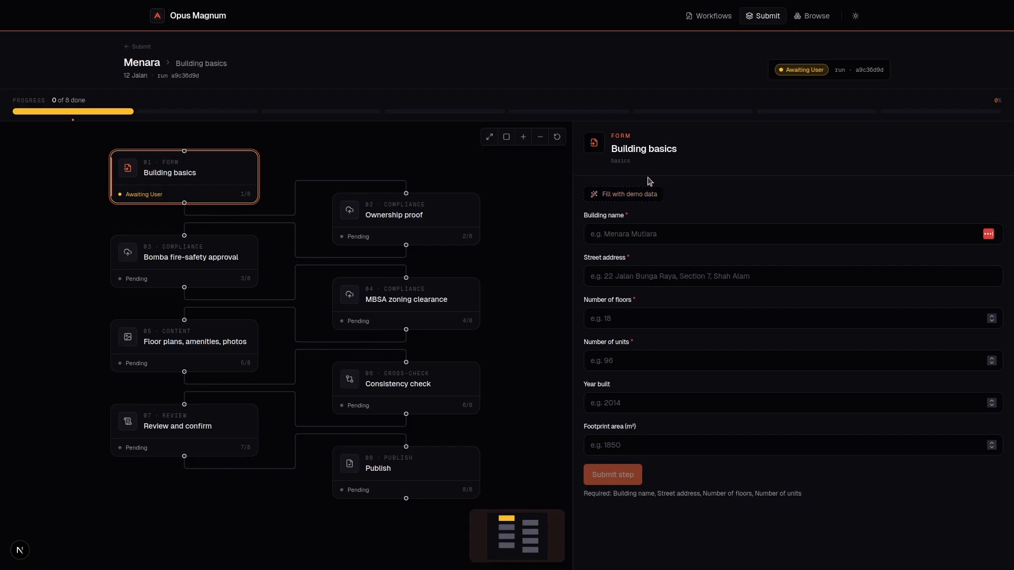
left_click(621, 199)
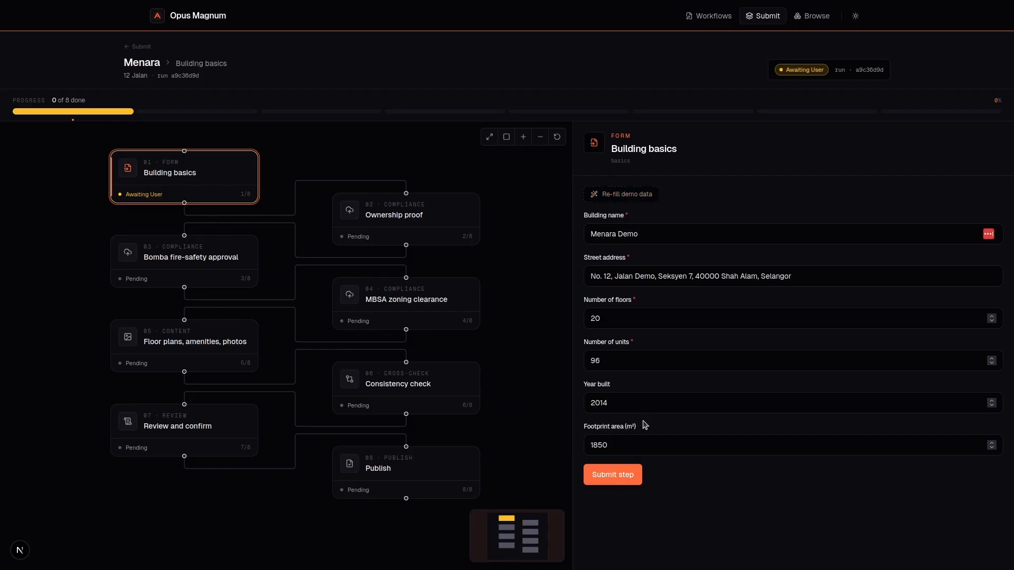
left_click(639, 474)
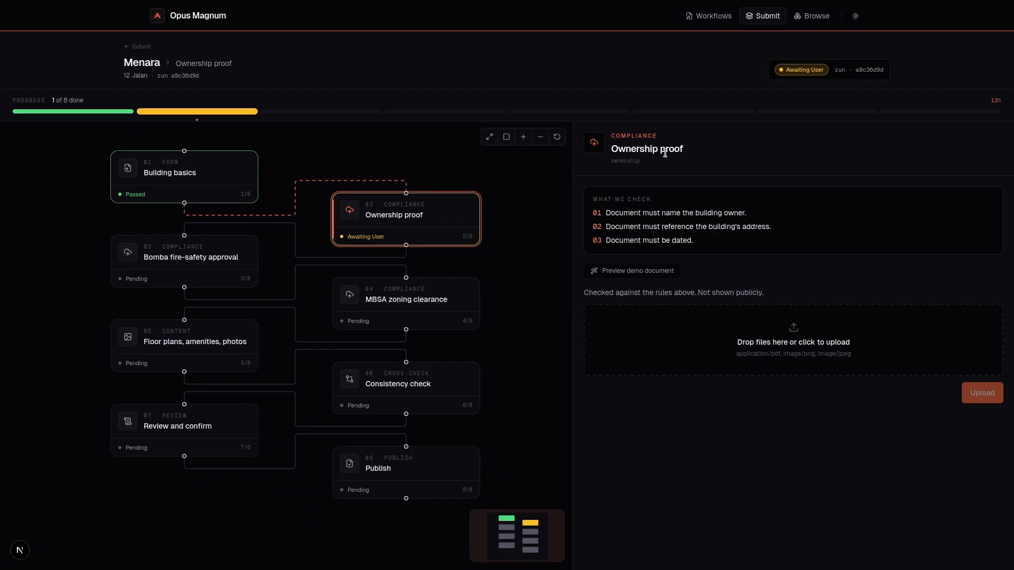
- Preview the demo ownership deed menara_demo_ownership_deed.md and use it as the document for the Ownership proof step
left_click(681, 360)
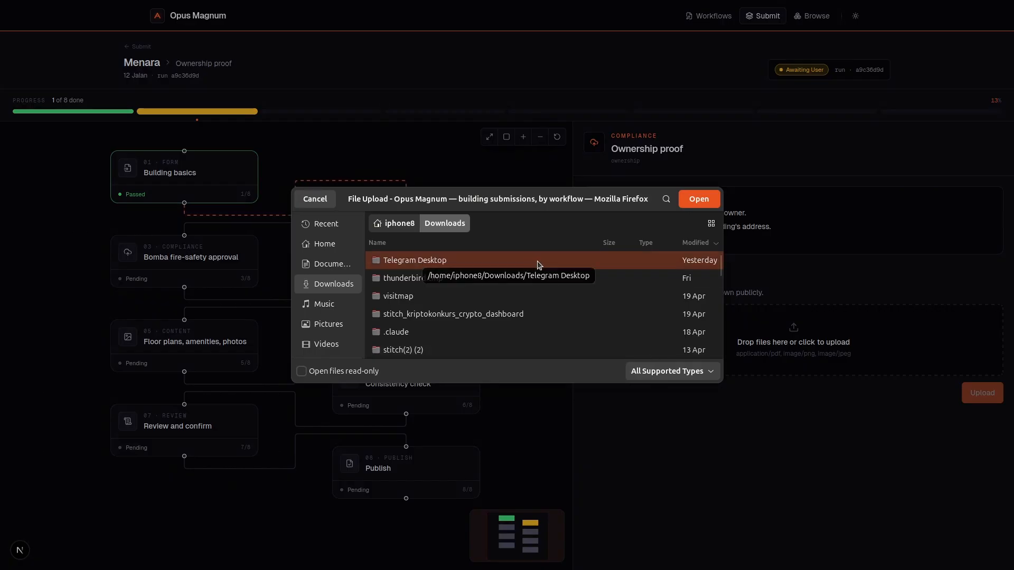
key("Escape")
left_click(617, 271)
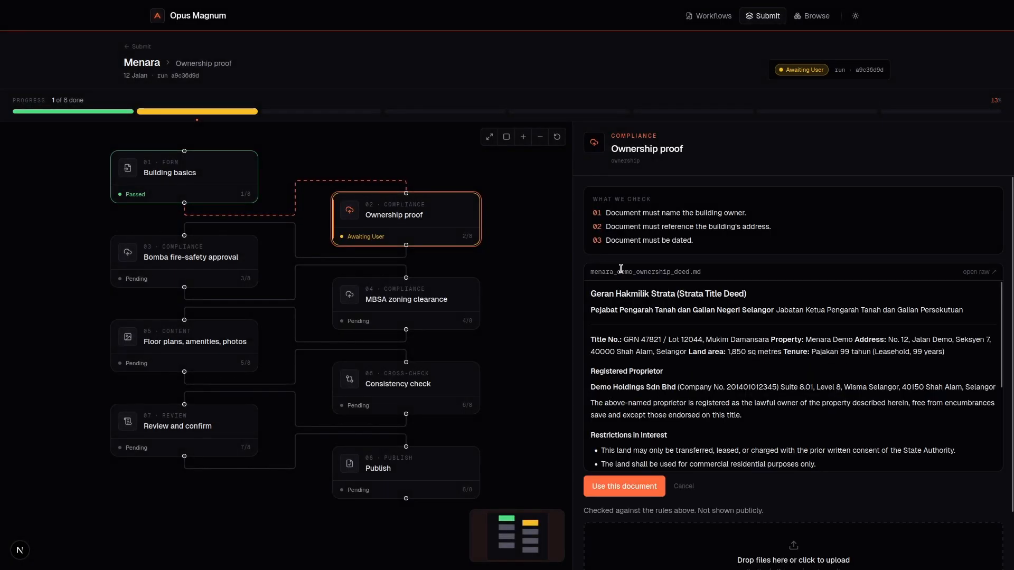
scroll(688, 372, "down", 3)
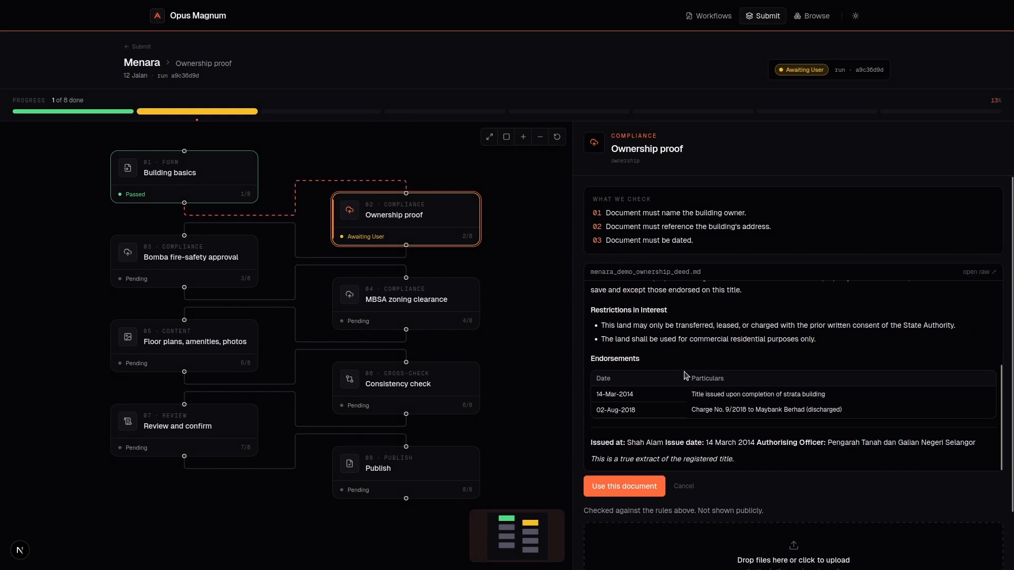
scroll(685, 375, "up", 3)
scroll(669, 230, "down", 2)
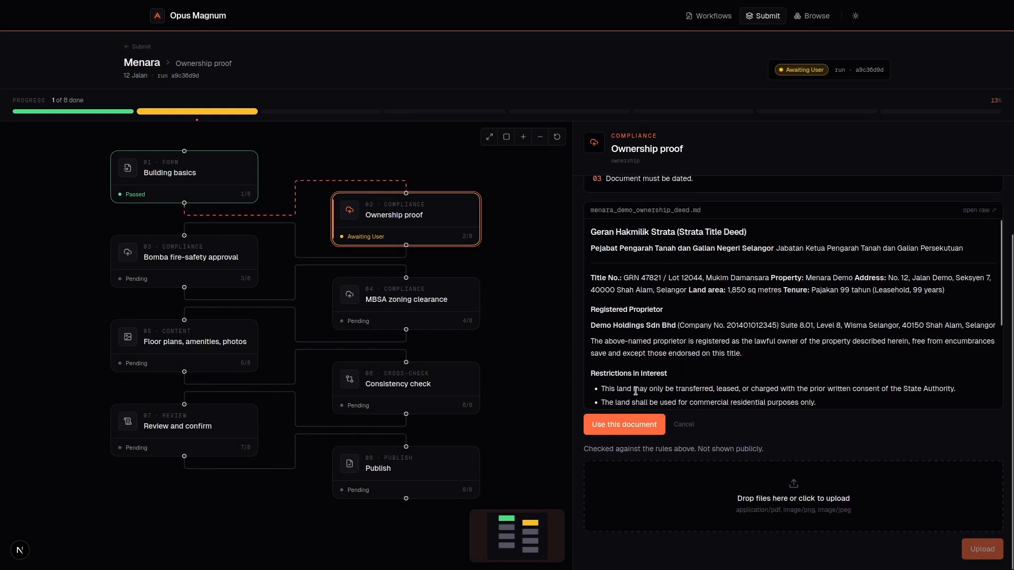
left_click(629, 423)
- Preview the demo fire certificate menara_demo_bomba_cert.md and use it for the Bomba fire-safety approval step
scroll(662, 210, "up", 2)
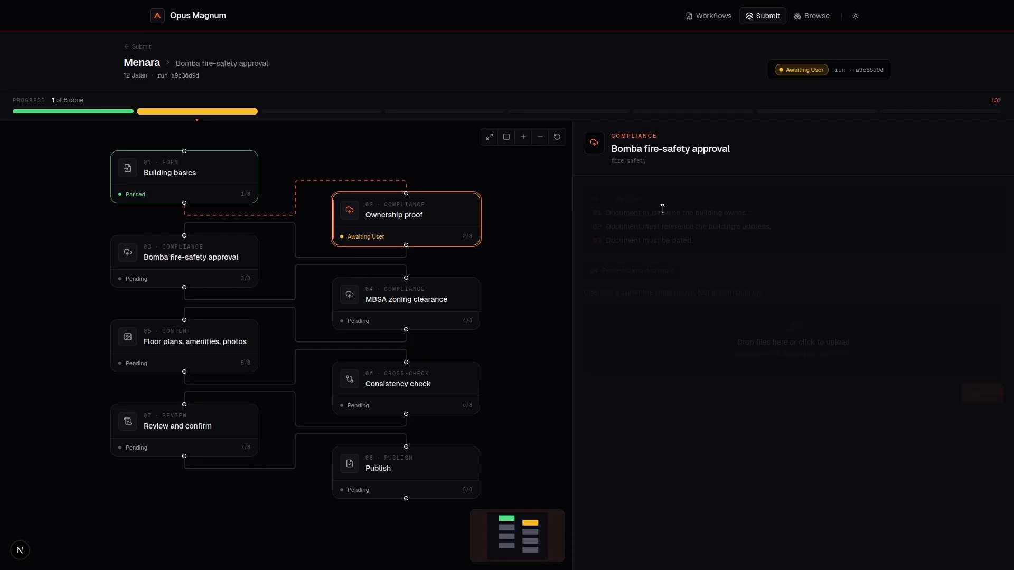
left_click(629, 272)
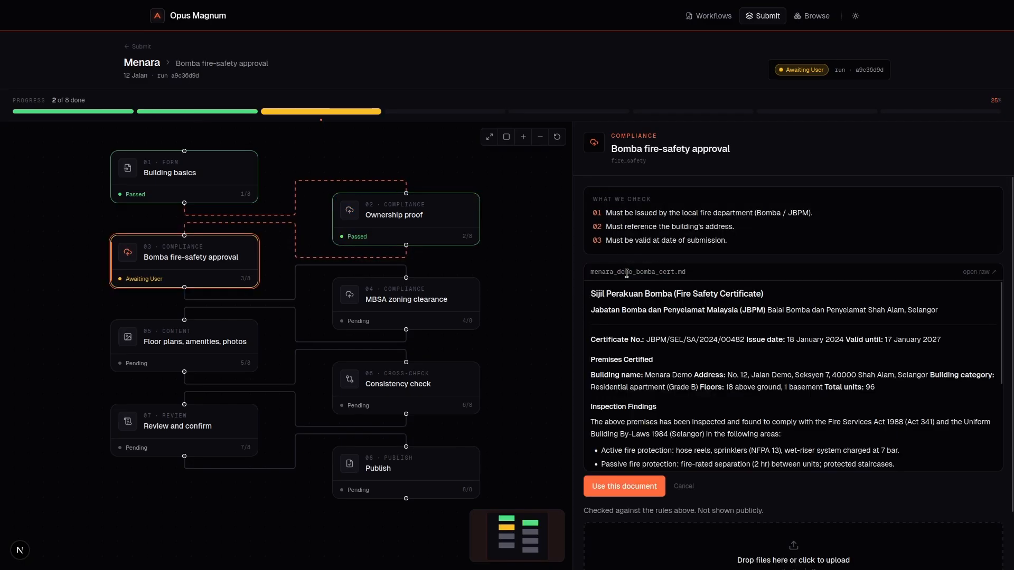
scroll(622, 369, "down", 2)
left_click(614, 424)
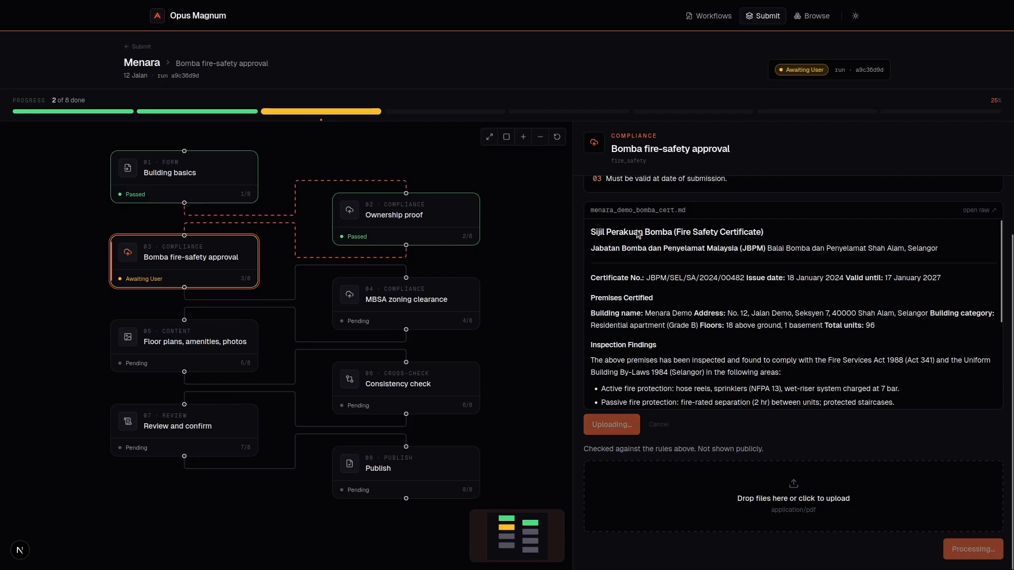
- Preview the demo zoning document menara_demo_mbsa_zoning.md and use it for the MBSA zoning clearance step
scroll(642, 200, "up", 2)
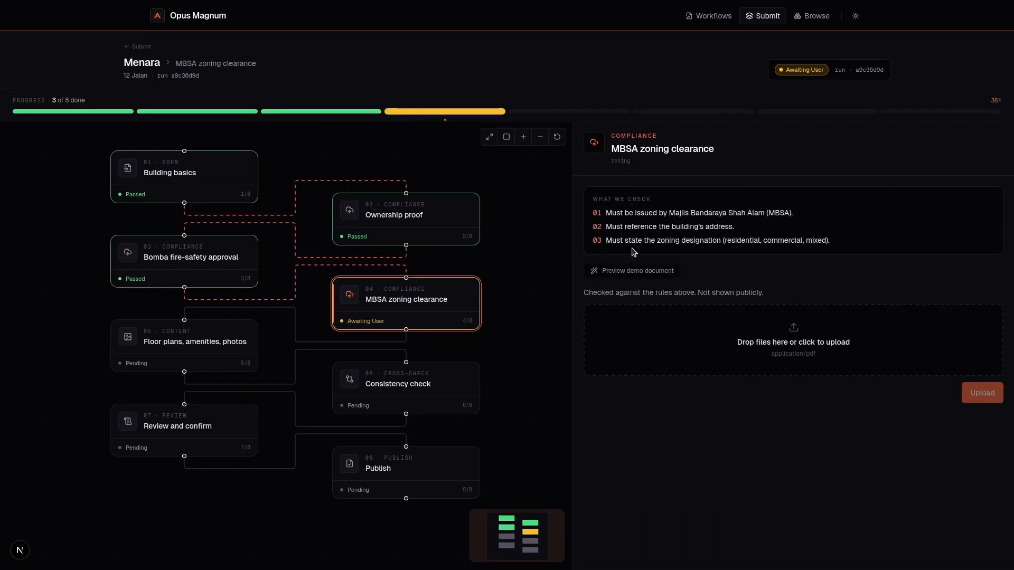
left_click(630, 272)
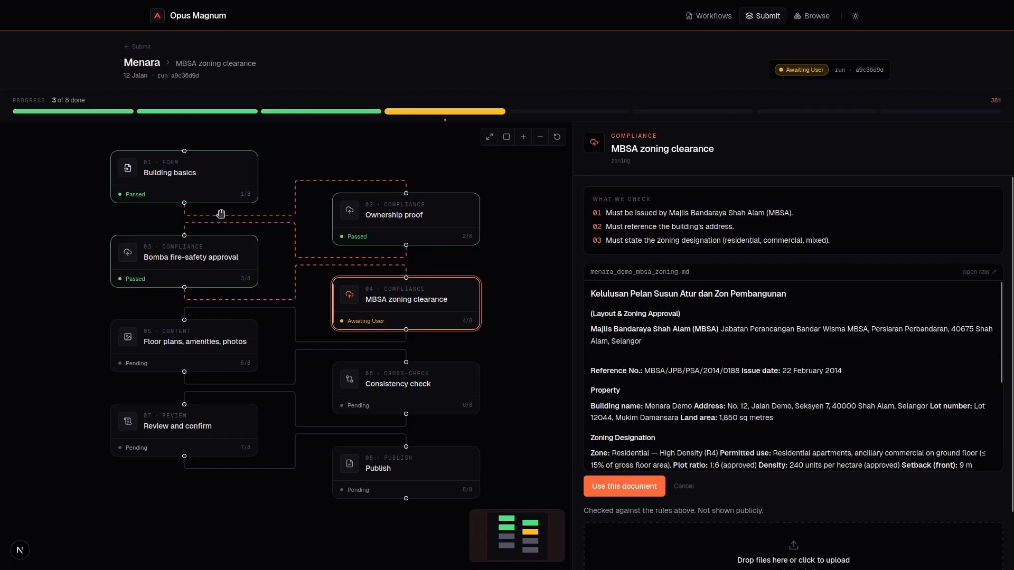
scroll(739, 412, "down", 5)
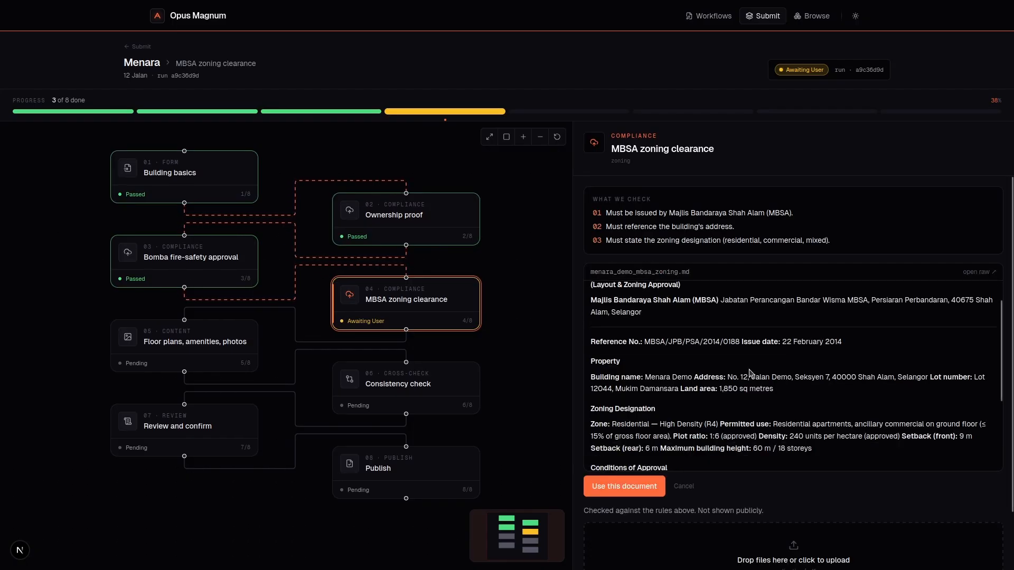
left_click(651, 485)
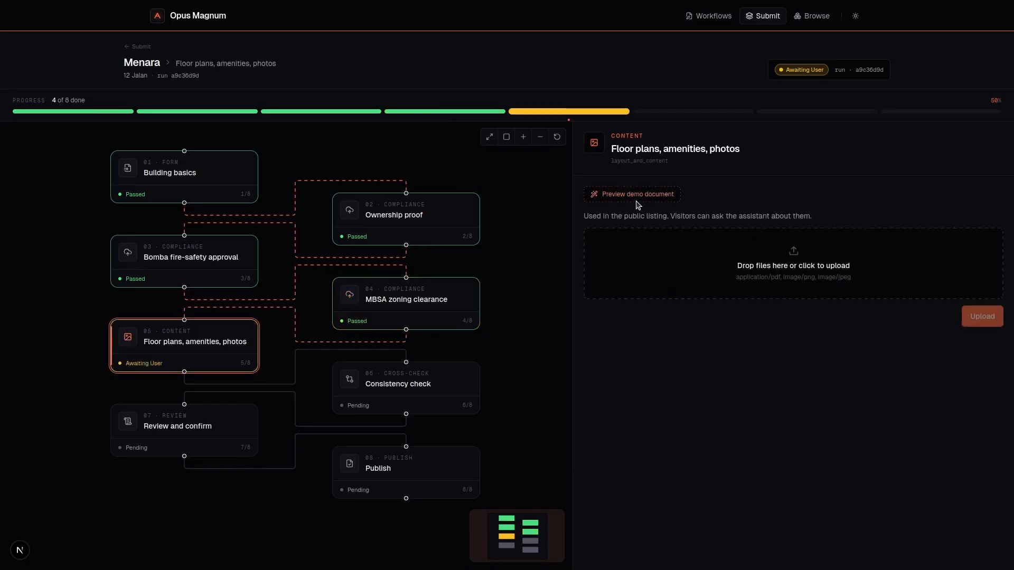
- Preview the demo listing pack menara_demo_listing_pack.md and use it for the Floor plans, amenities, photos step
left_click(637, 200)
scroll(627, 329, "down", 5)
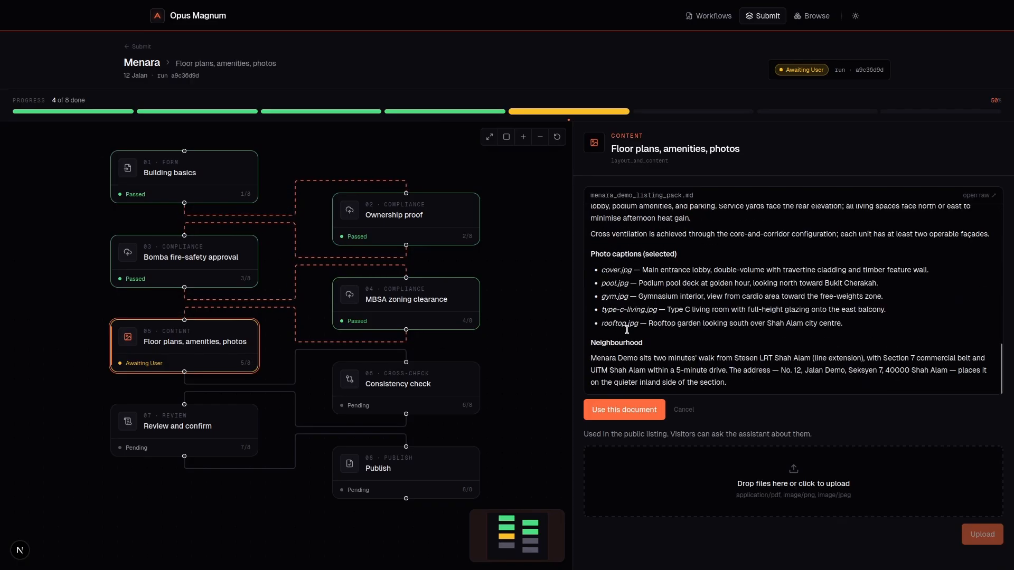
scroll(652, 311, "up", 5)
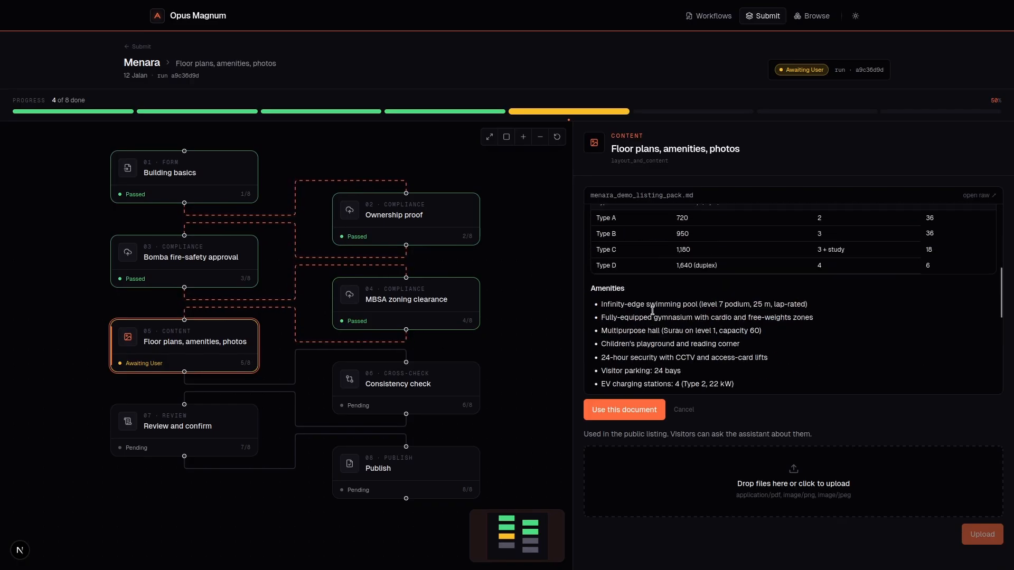
scroll(652, 311, "up", 3)
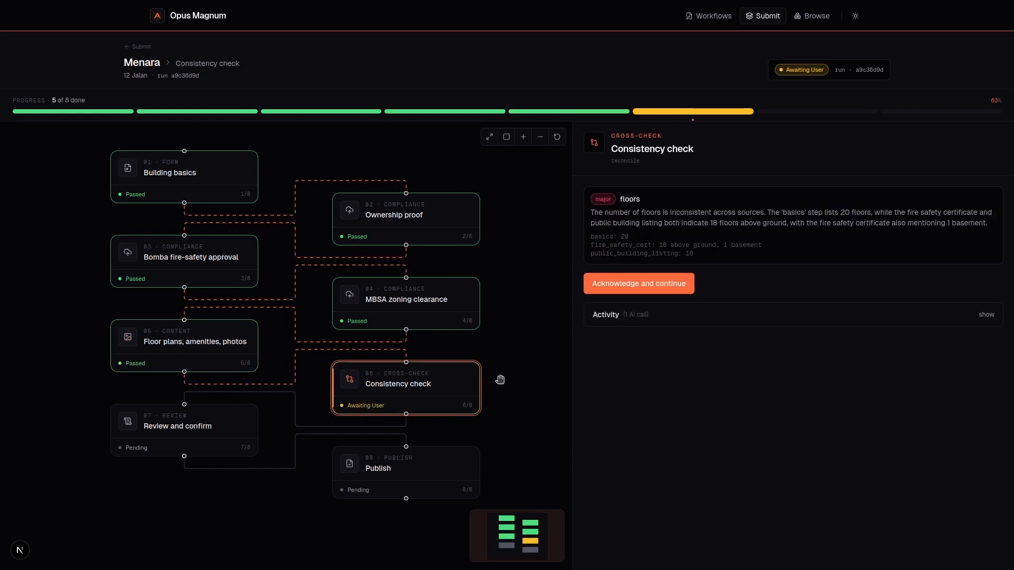
- Read the floors discrepancy in the Consistency check, acknowledge it and continue to the review
left_click_drag(638, 152, 704, 156)
left_click_drag(591, 212, 672, 214)
left_click(652, 234)
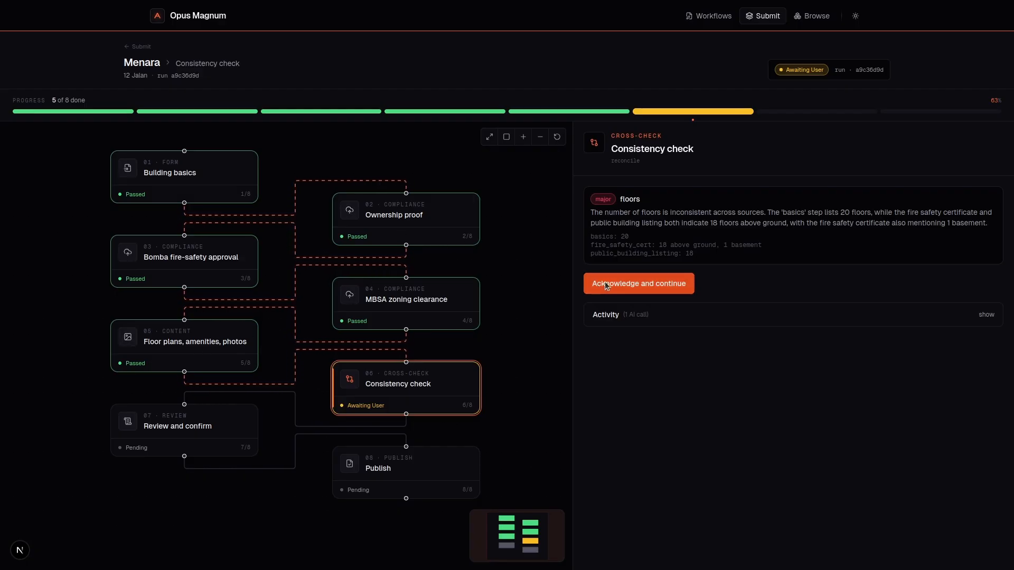
left_click(630, 280)
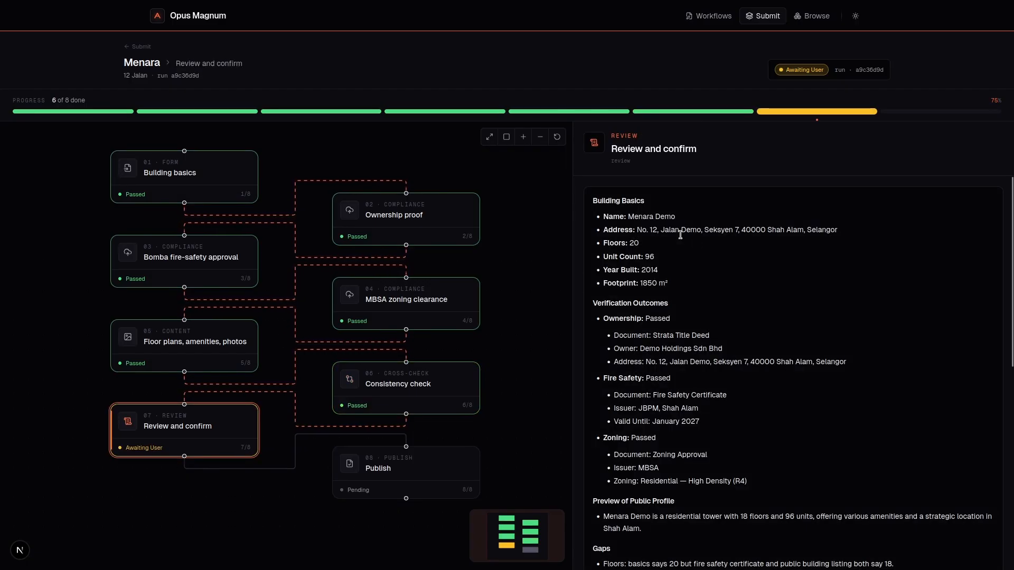
- Examine the Review and confirm summary, including the verification outcomes, the gaps to resolve and the editable previous steps
scroll(694, 255, "down", 3)
left_click_drag(654, 229, 681, 384)
left_click(681, 385)
scroll(703, 360, "down", 5)
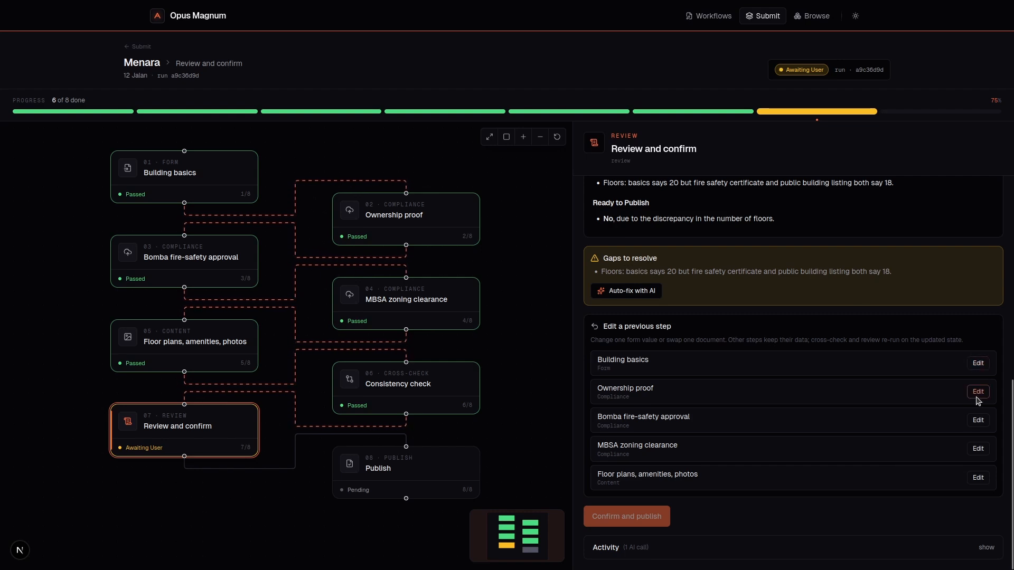
left_click(140, 161)
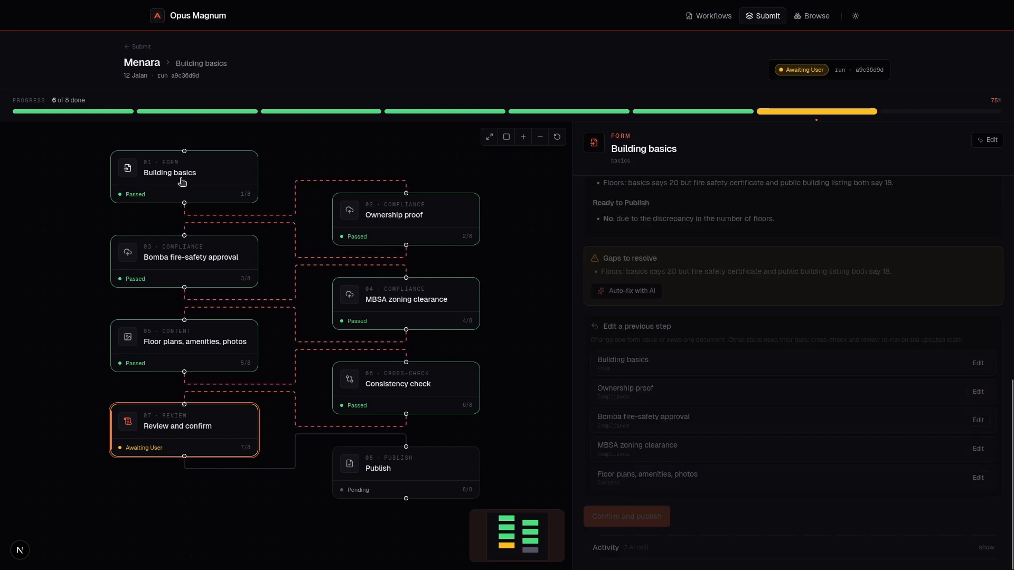
left_click(985, 143)
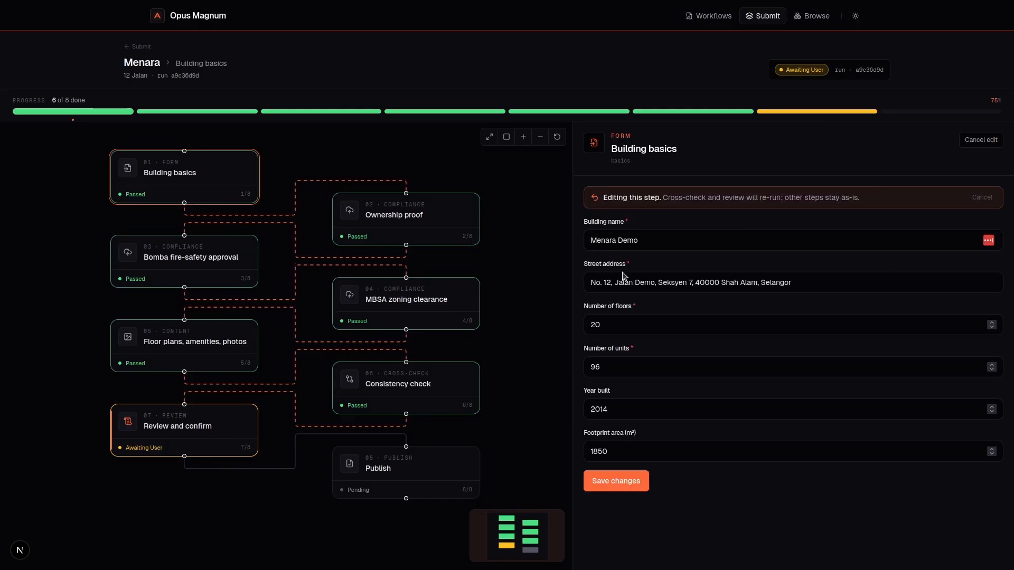
left_click(209, 433)
- Resolve the floors gap in the review with the AI auto-fix, and confirm and publish the Menara submission
scroll(663, 319, "down", 8)
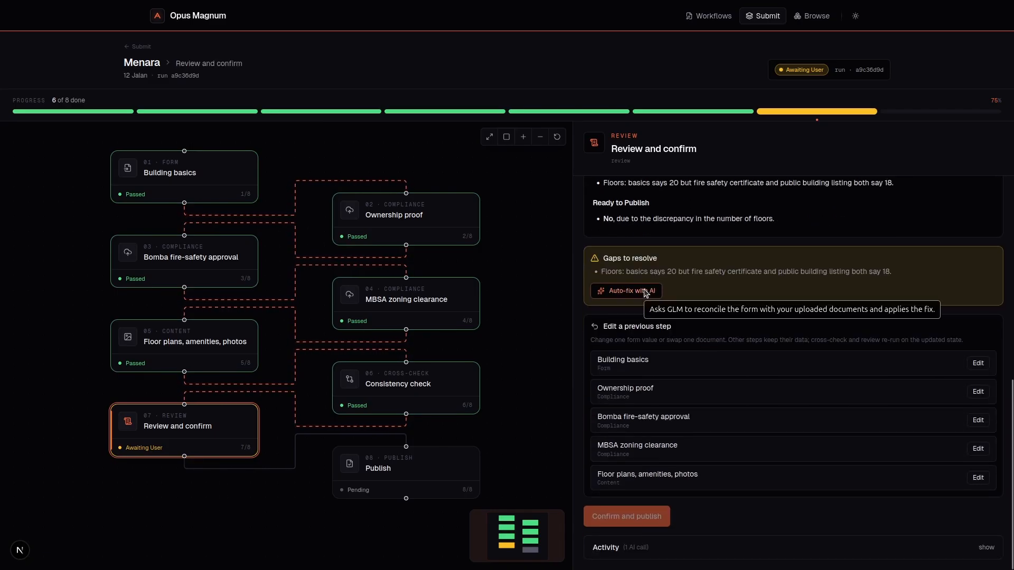
left_click(645, 293)
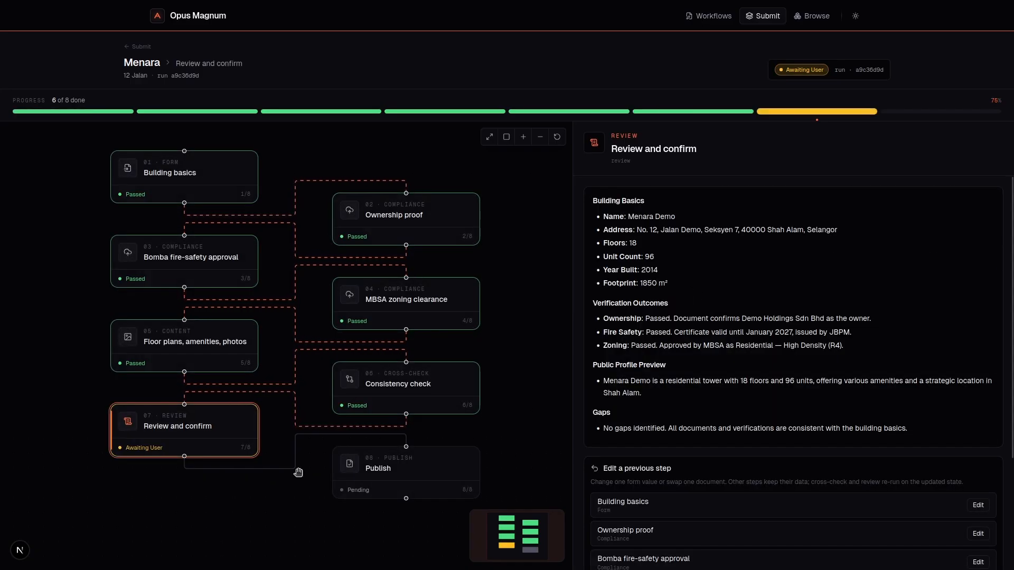
scroll(731, 344, "down", 3)
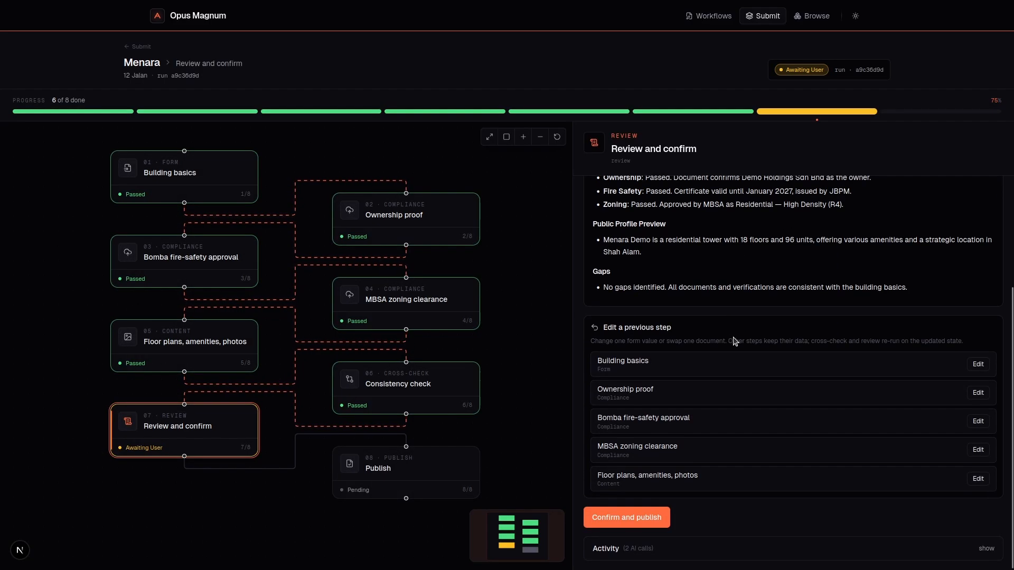
left_click(638, 510)
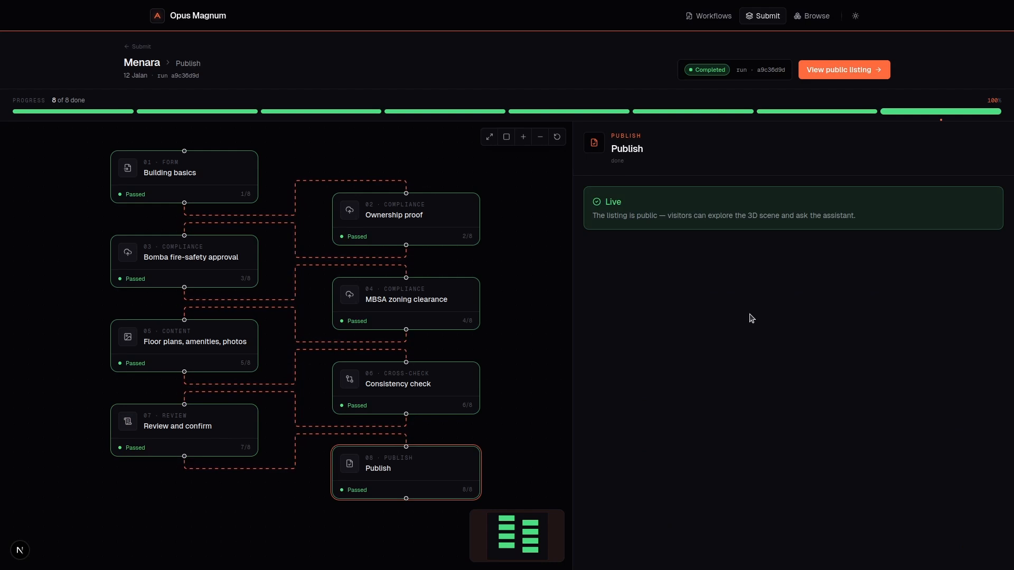
- Open the Menara public listing and view its 3D scene in the Top, Iso and Apartment views, returning to Building
left_click(854, 77)
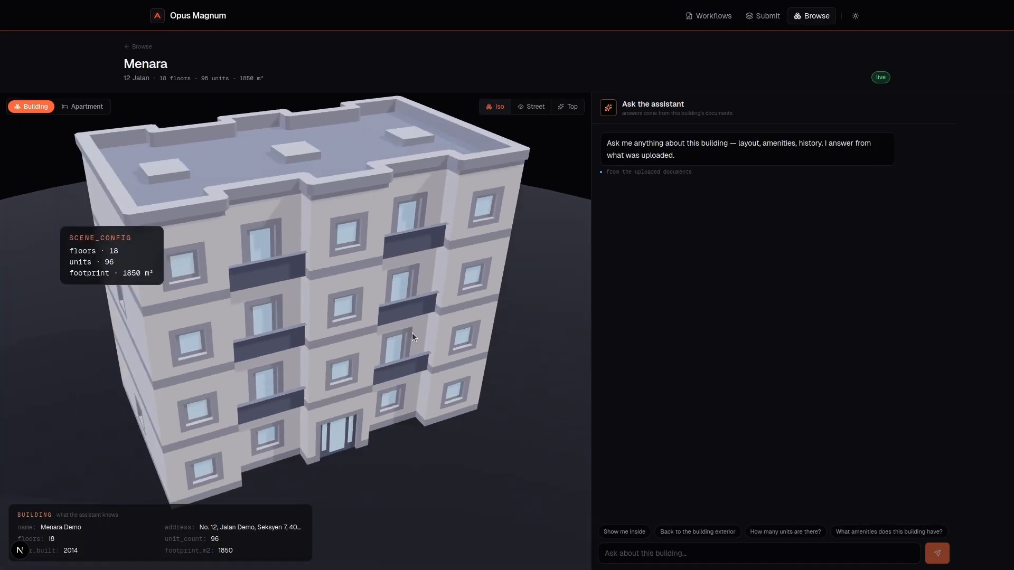
left_click(568, 107)
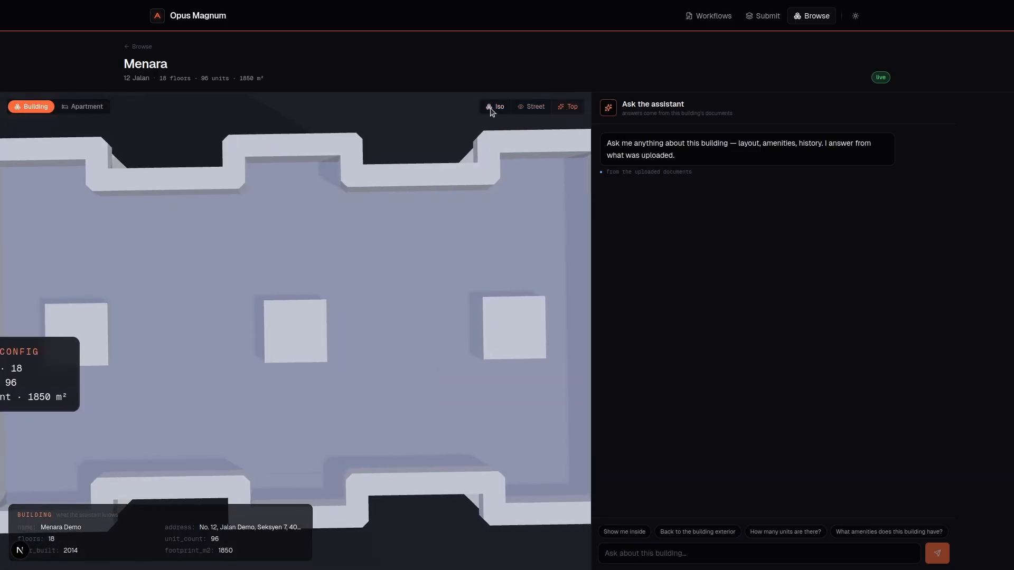
left_click(495, 107)
left_click(101, 108)
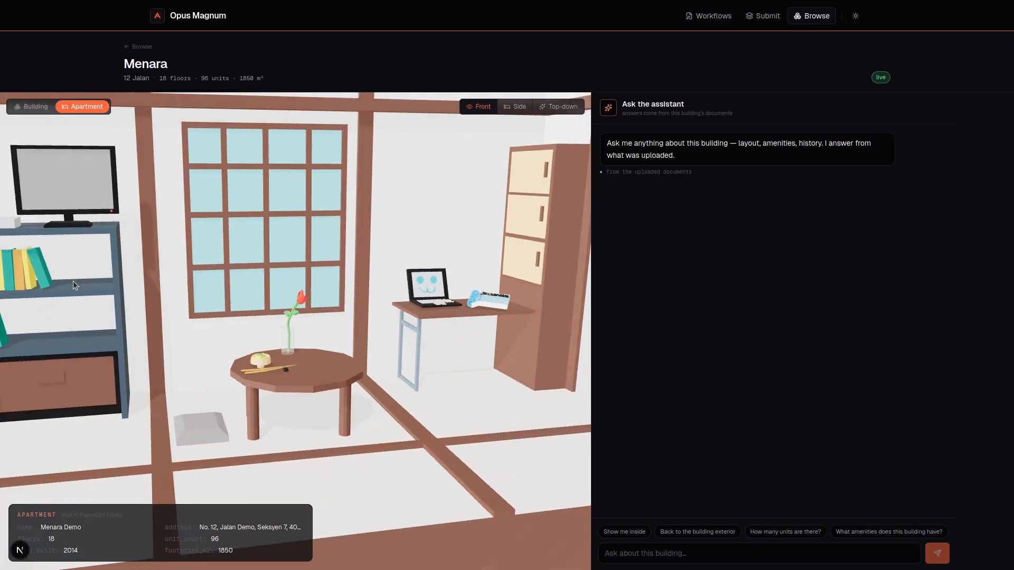
left_click(33, 106)
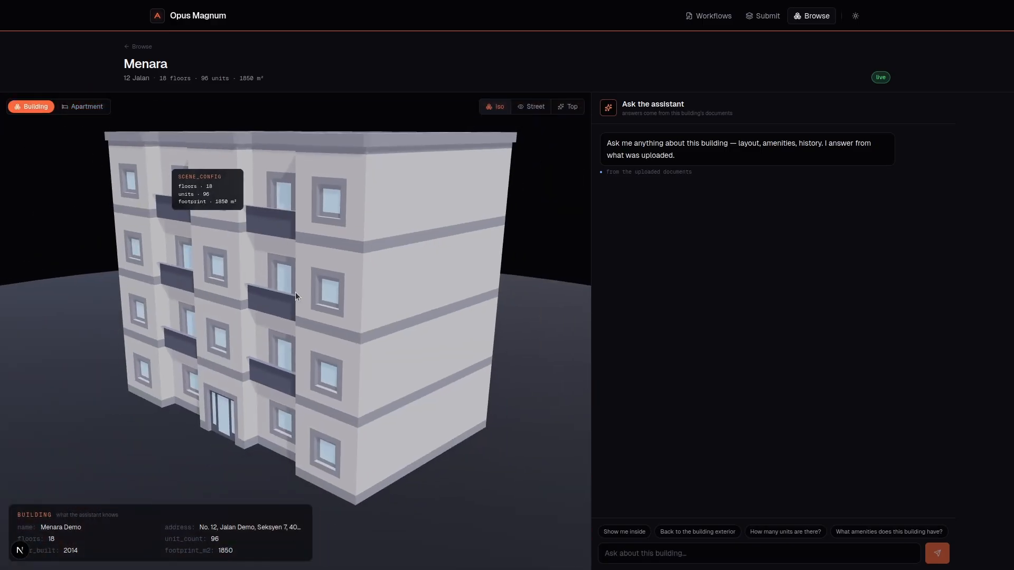
- Ask the building assistant the suggested questions "Show me inside" and "How many units are there?"
left_click(750, 552)
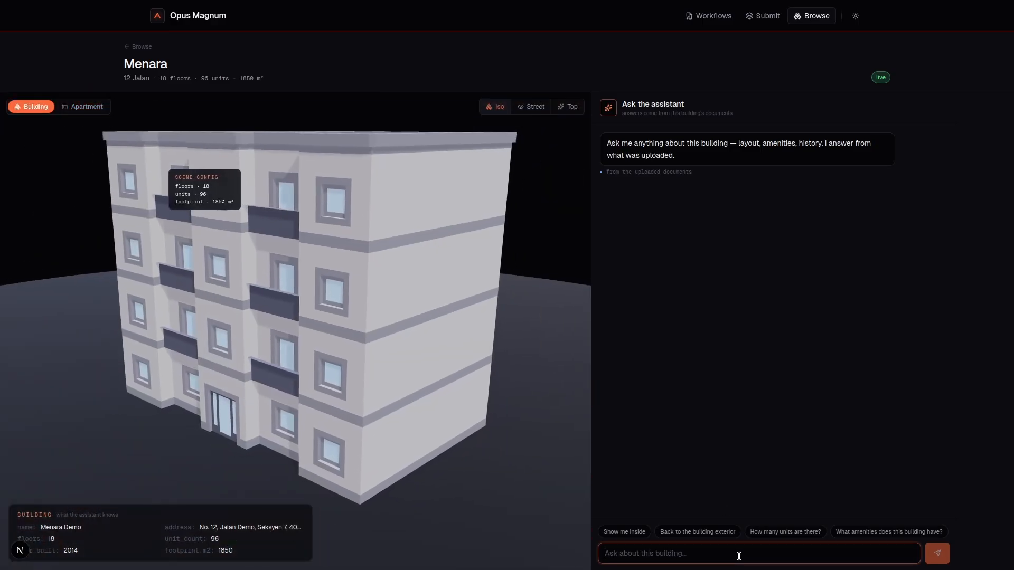
left_click(643, 535)
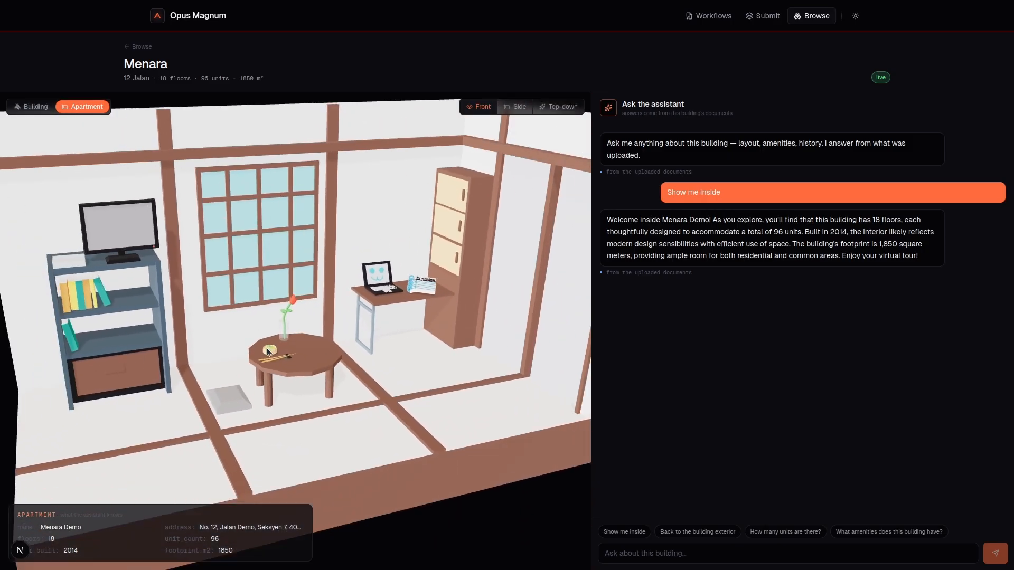
left_click(781, 536)
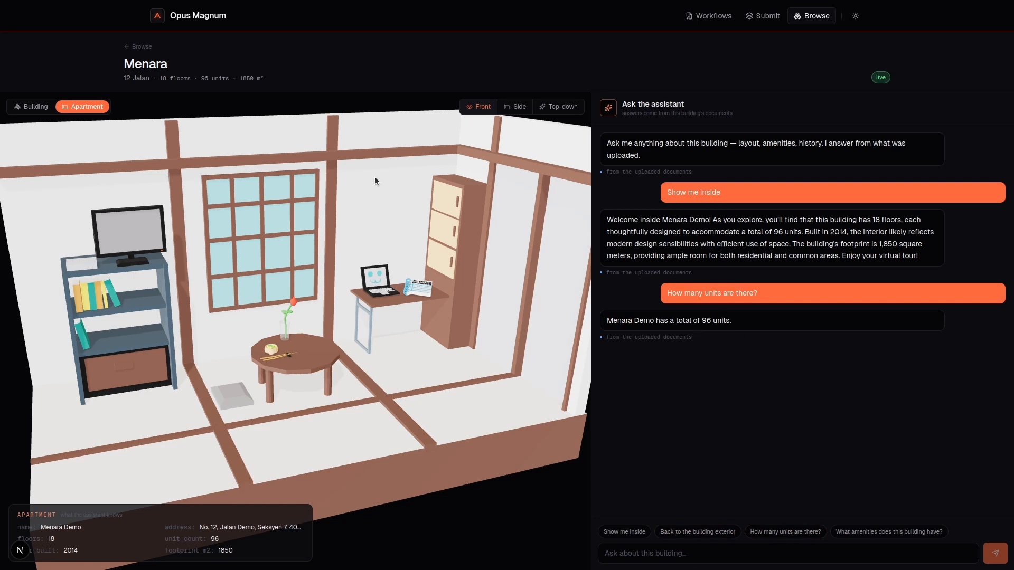
- Return to the live buildings list and reopen the Menara listing
left_click(148, 50)
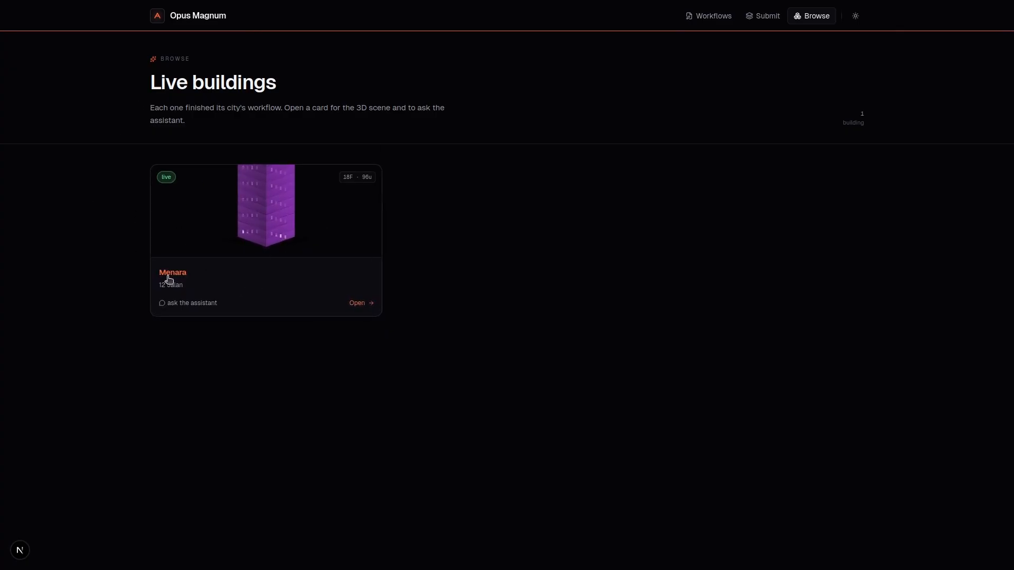
left_click(240, 259)
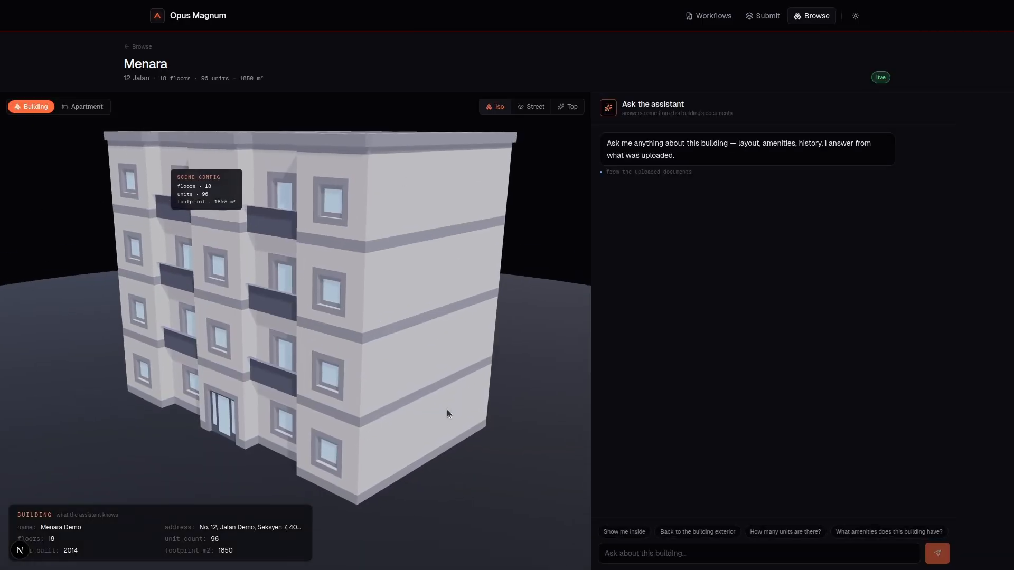